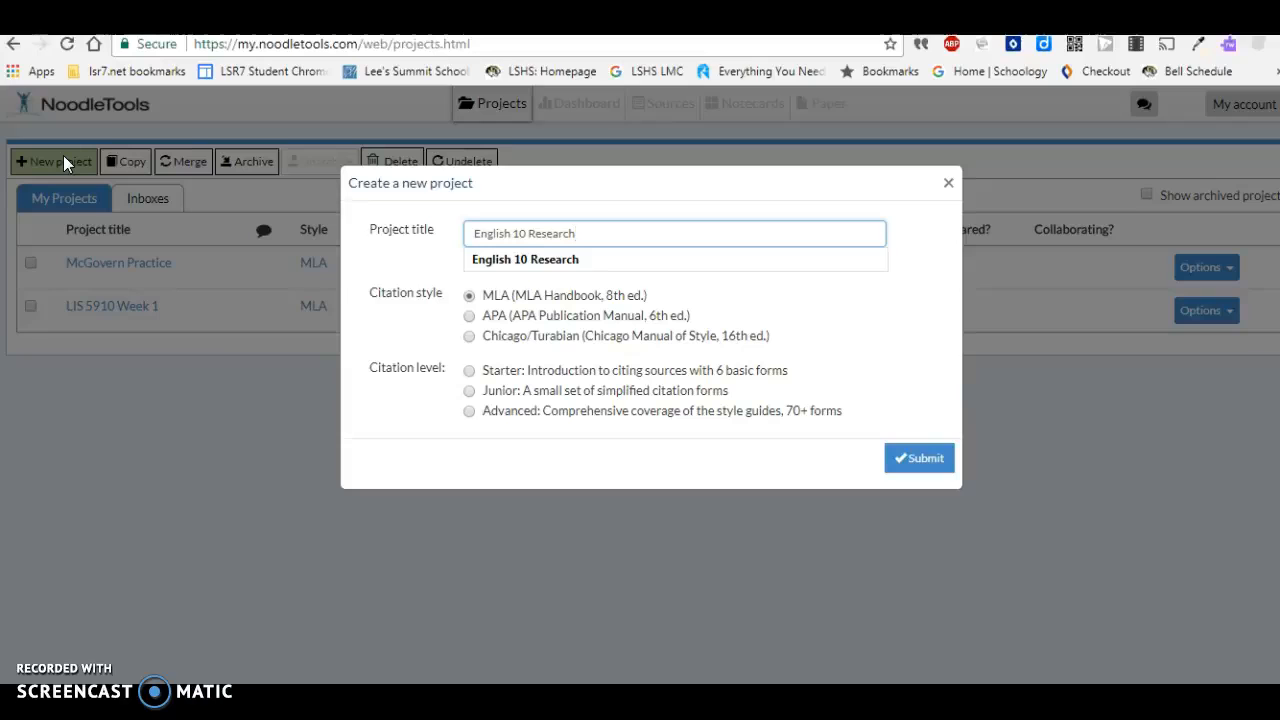
- Create the English 10 Research project with MLA citation style and the Junior citation level
left_click(467, 299)
left_click(455, 388)
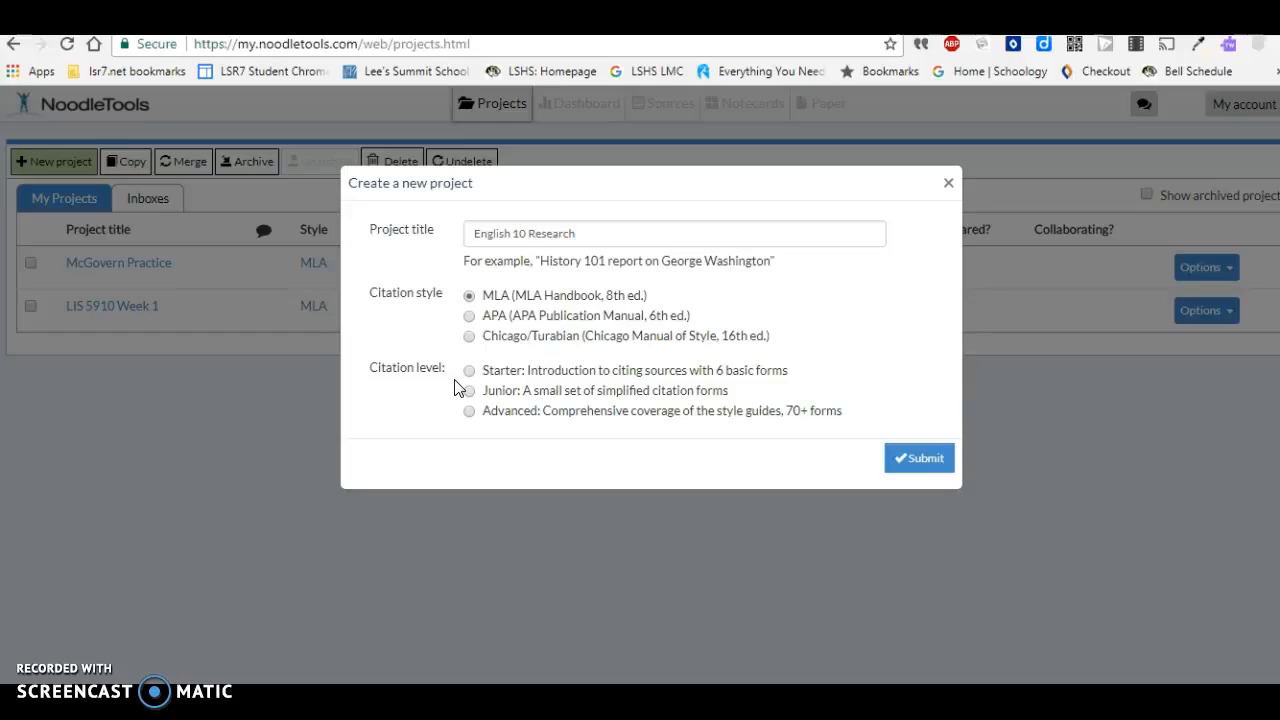
left_click(466, 392)
left_click(470, 392)
left_click(925, 458)
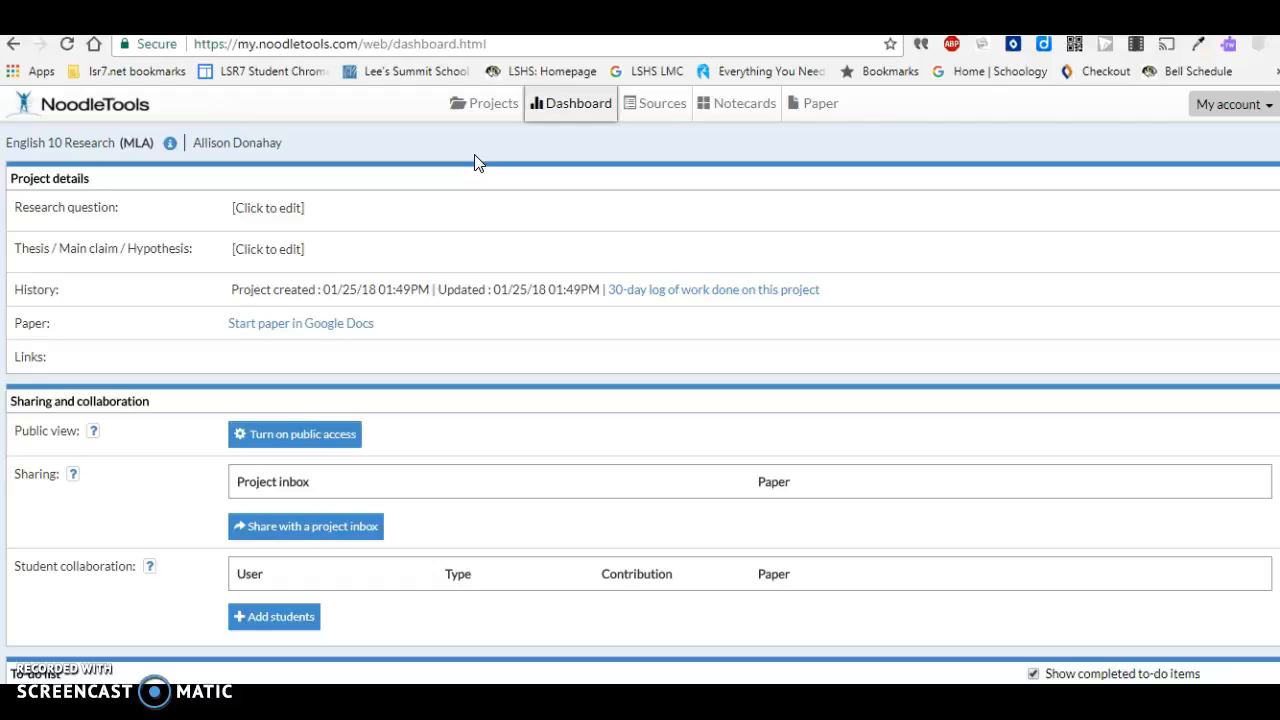
- Enter the research question "Should high schools offer more online classes to students?" and a thesis arguing for more online high school courses
left_click(277, 208)
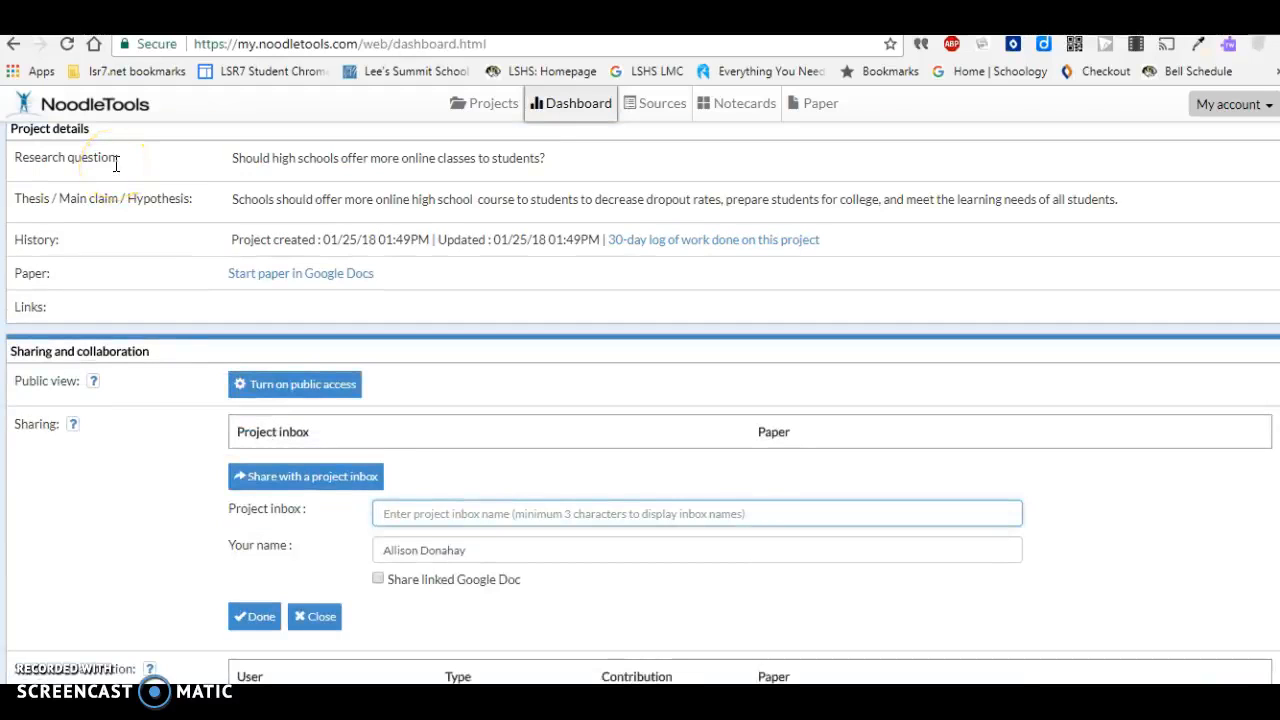
left_click(115, 163)
left_click(160, 198)
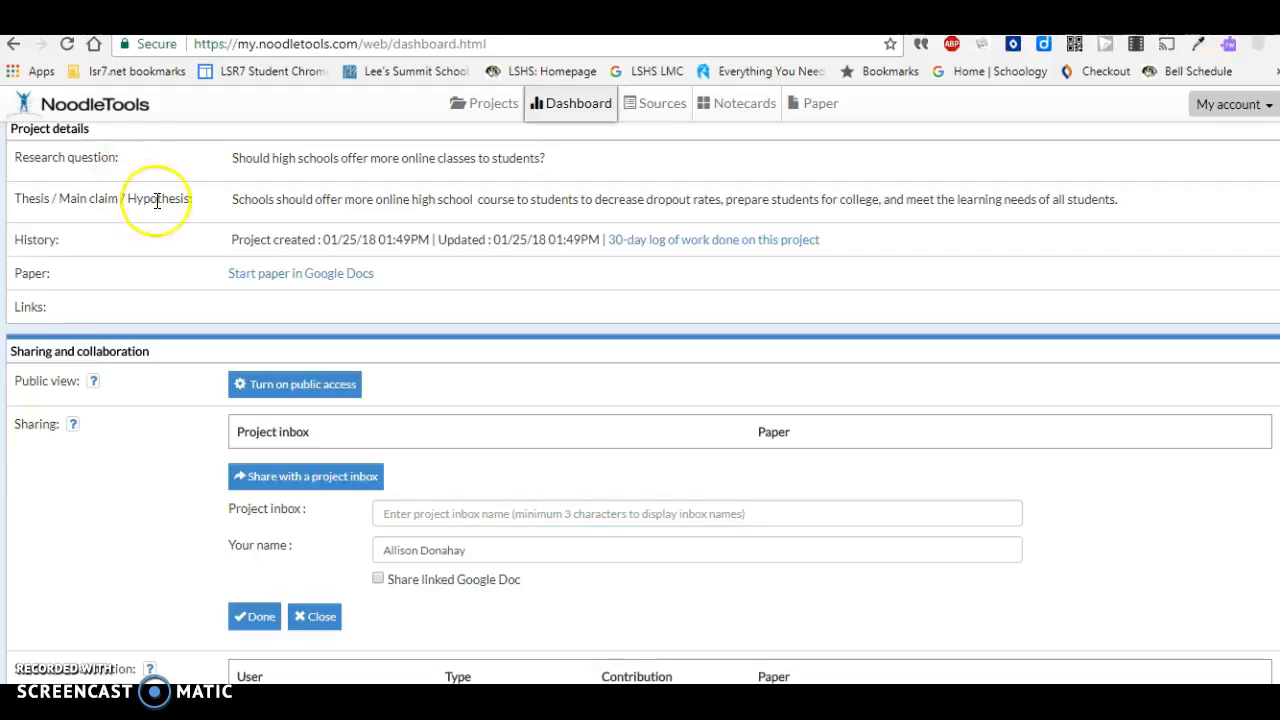
left_click(60, 275)
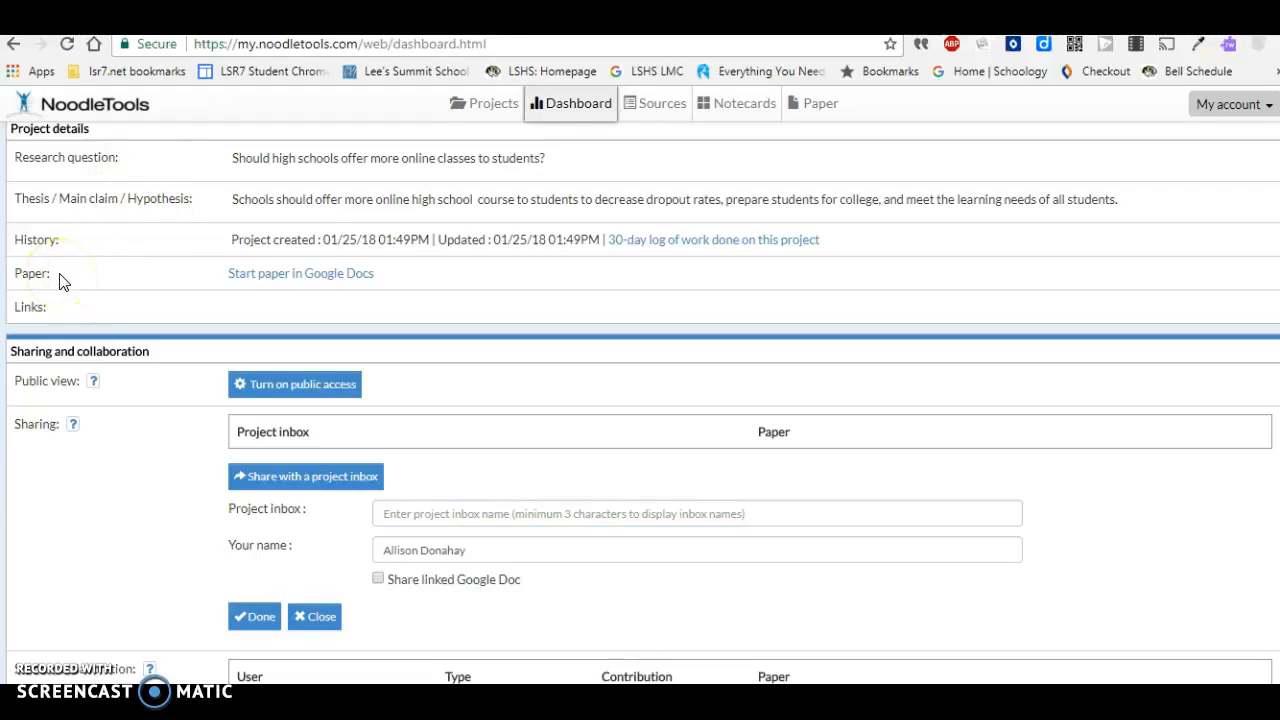
left_click(58, 276)
- Choose "IB stuff" as the project inbox for sharing the project
scroll(171, 317, "down", 2)
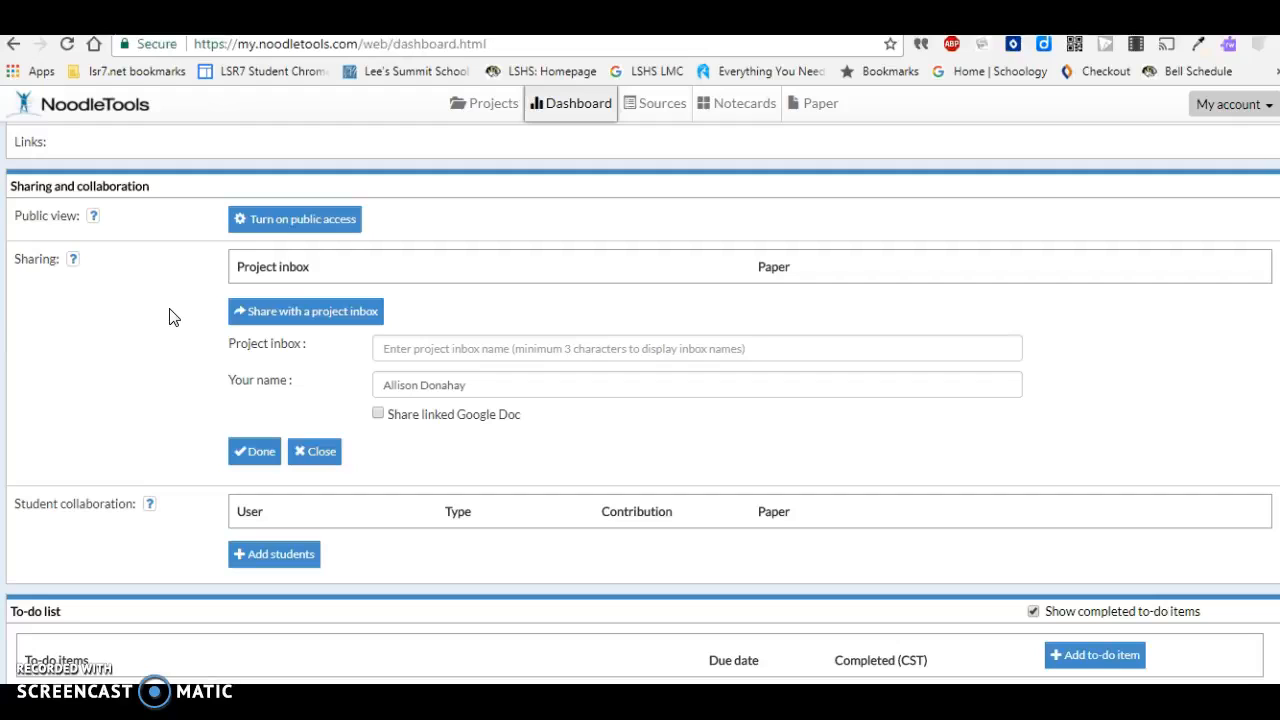
left_click(166, 353)
left_click(278, 562)
left_click(408, 348)
type("l")
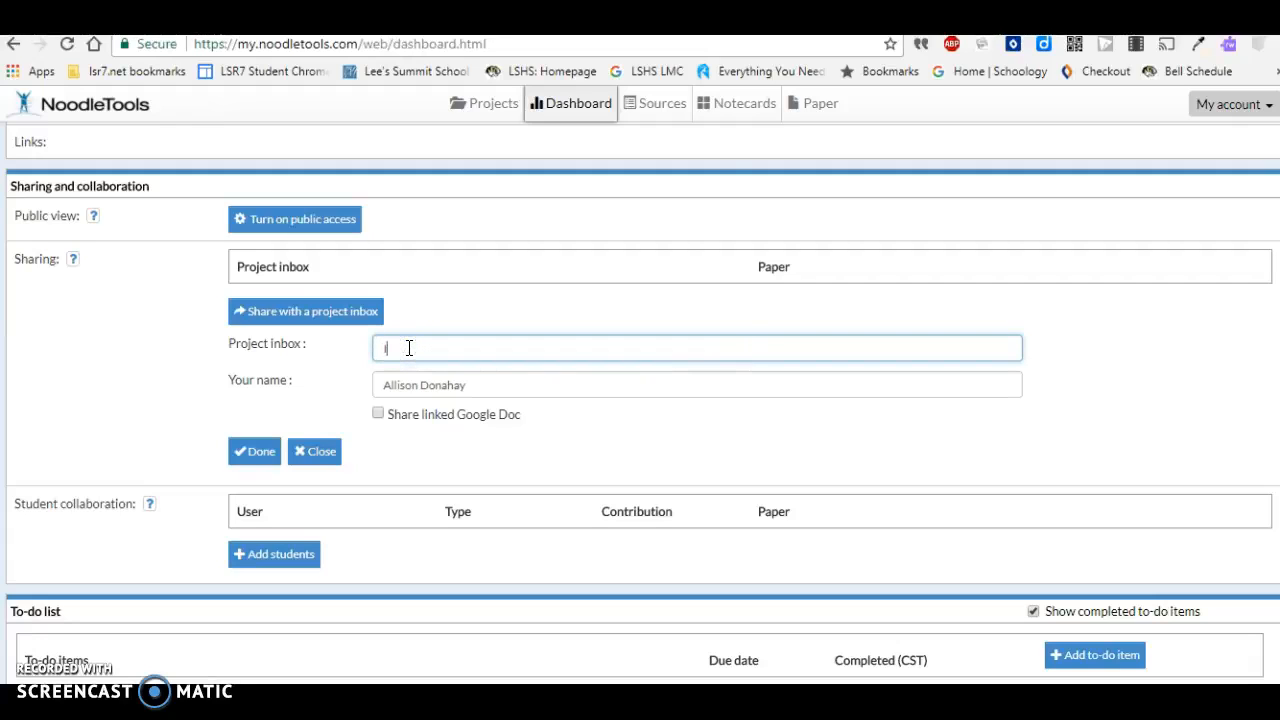
type("B stuff")
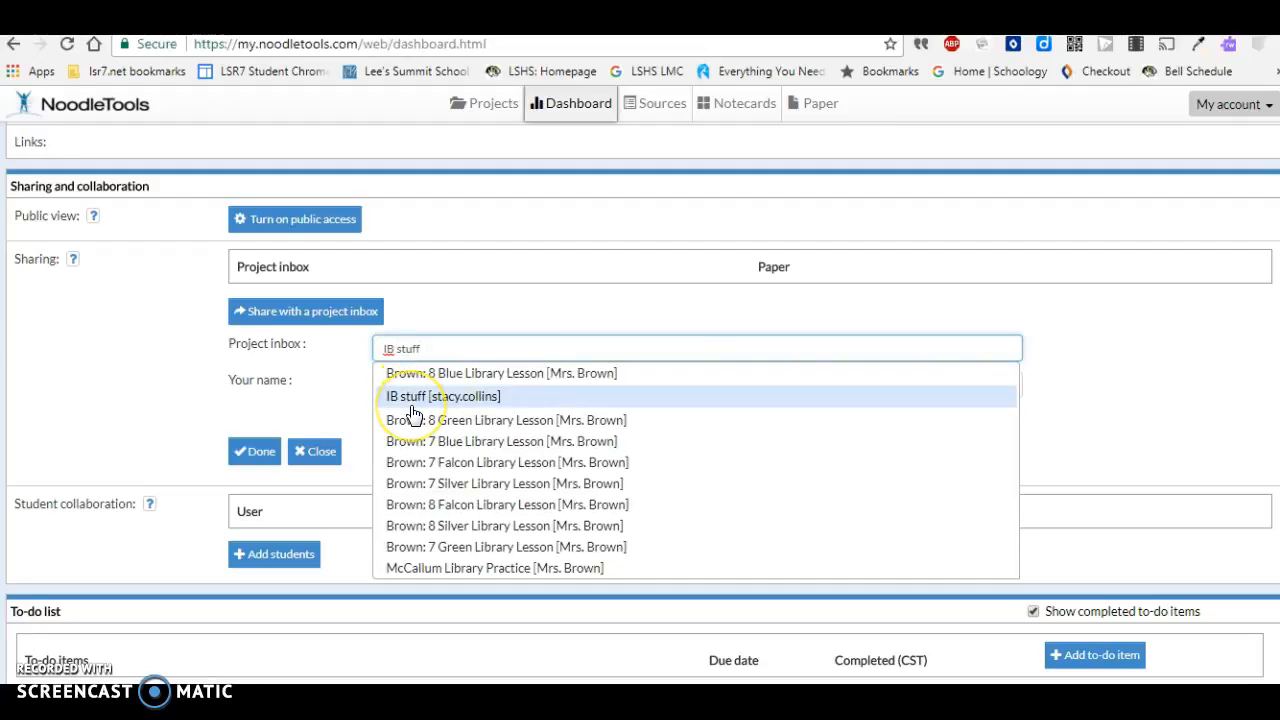
left_click(109, 354)
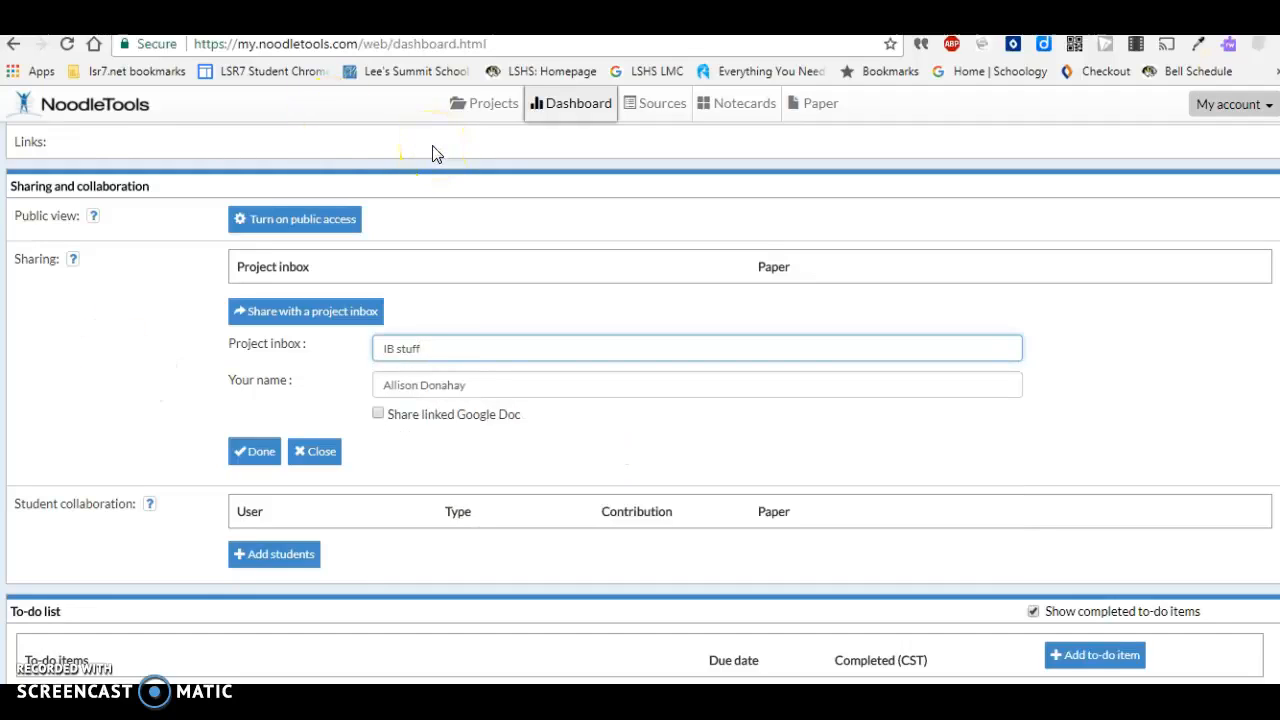
- Start a new Web Site citation in the project's source list
left_click(652, 104)
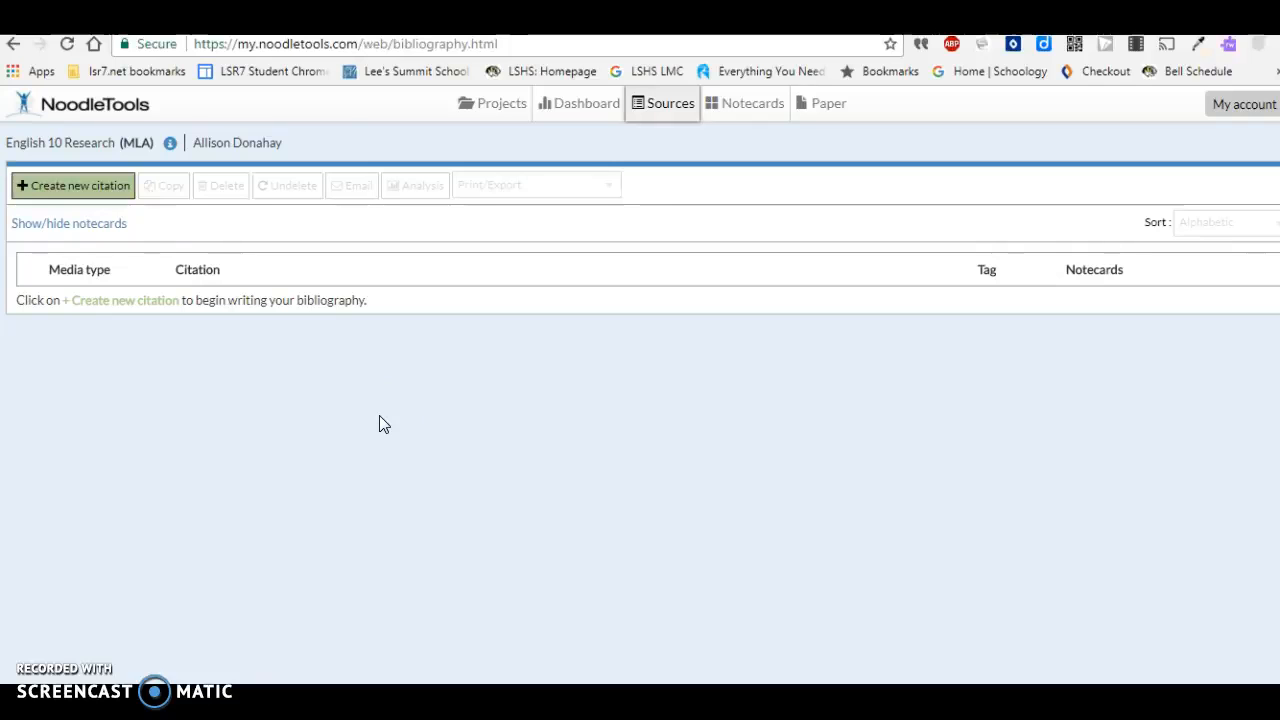
left_click(86, 192)
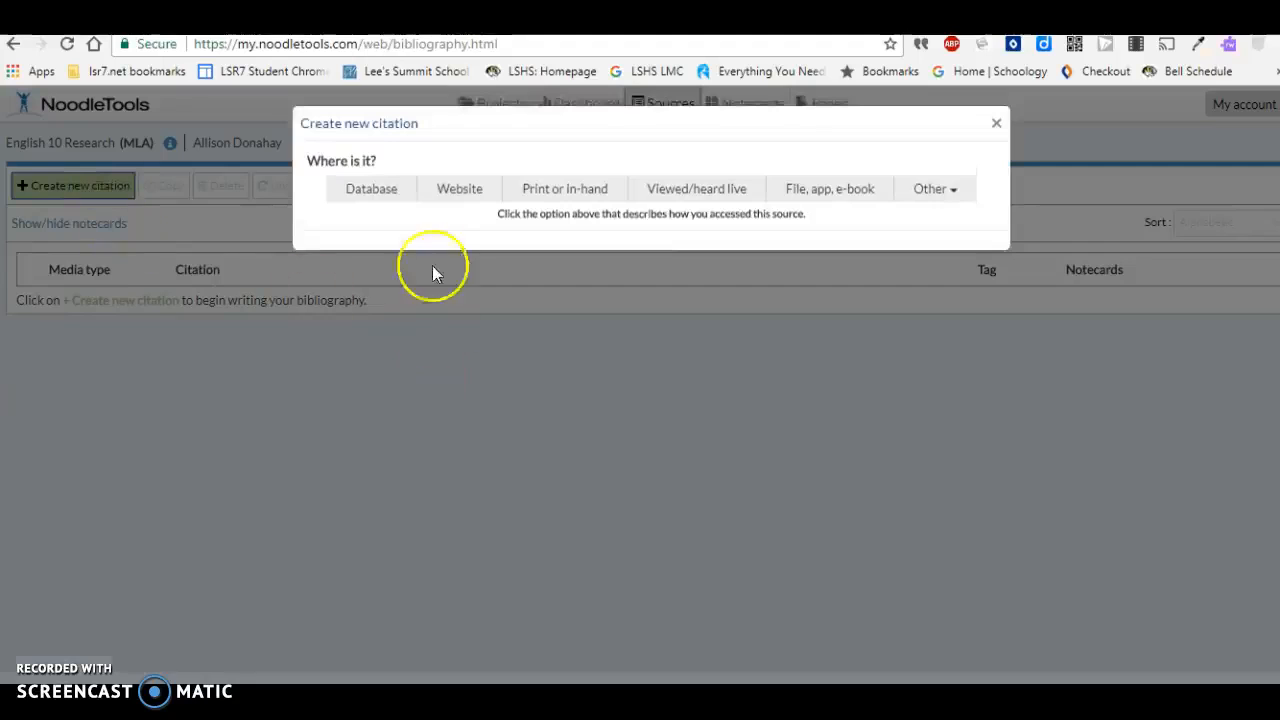
left_click(458, 193)
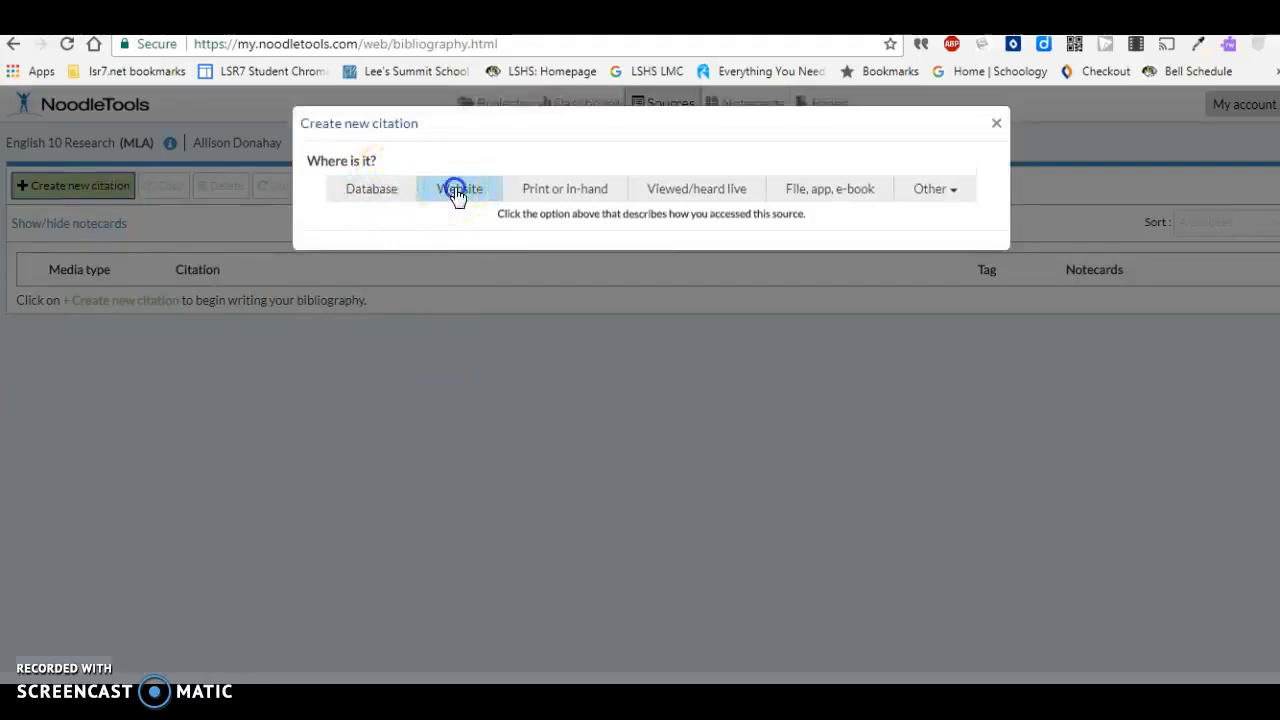
left_click(422, 250)
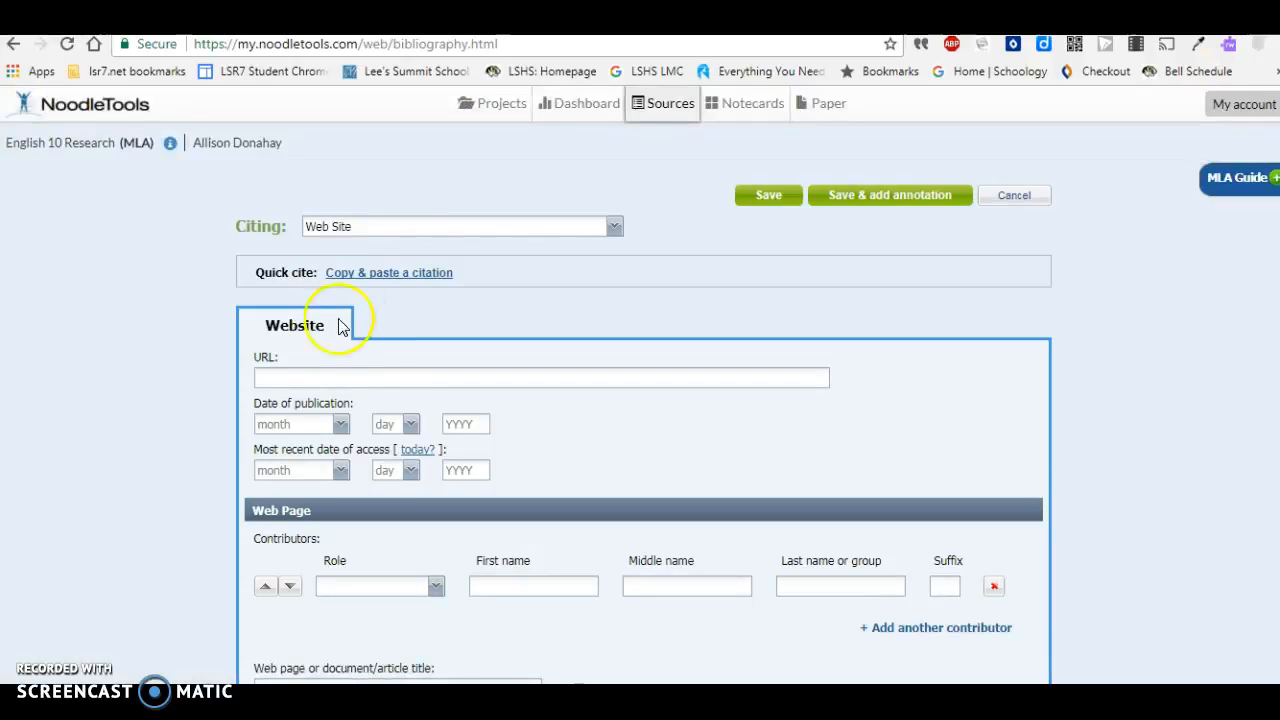
left_click(321, 380)
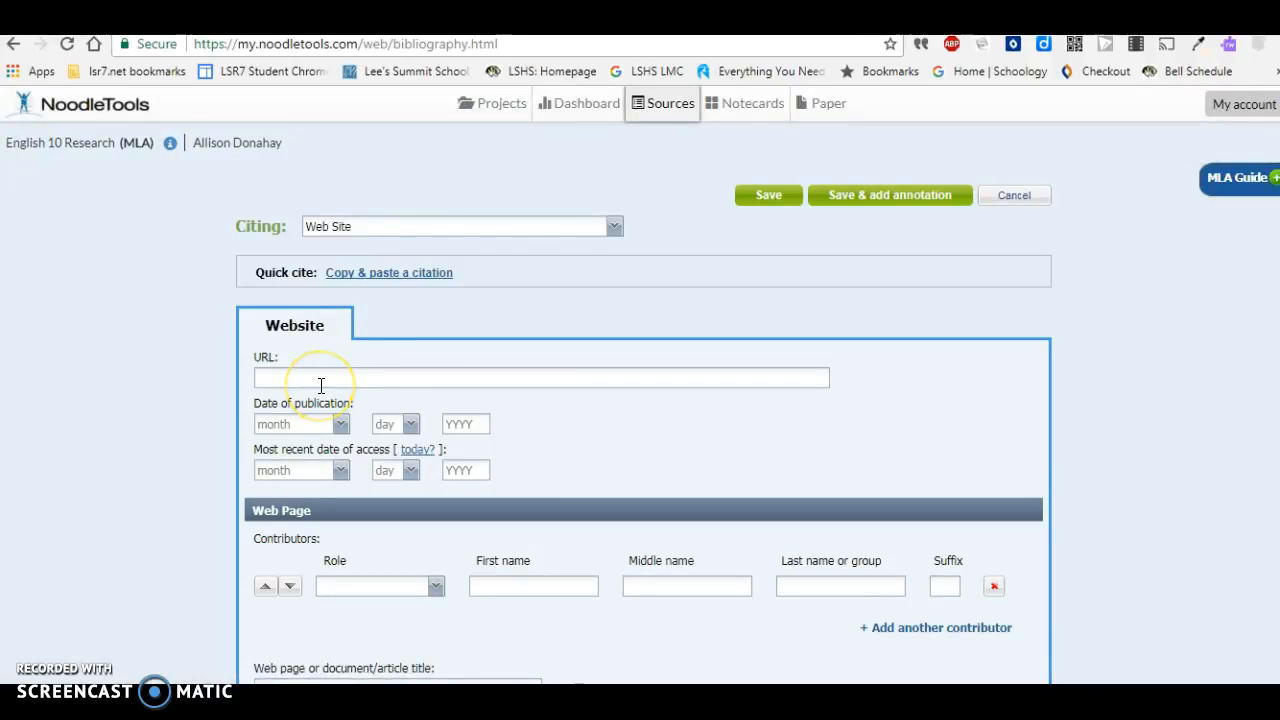
type("http://www.nytimes.com/2011/04/06/education/06online.html?scrlybrkr=8697ec2f#")
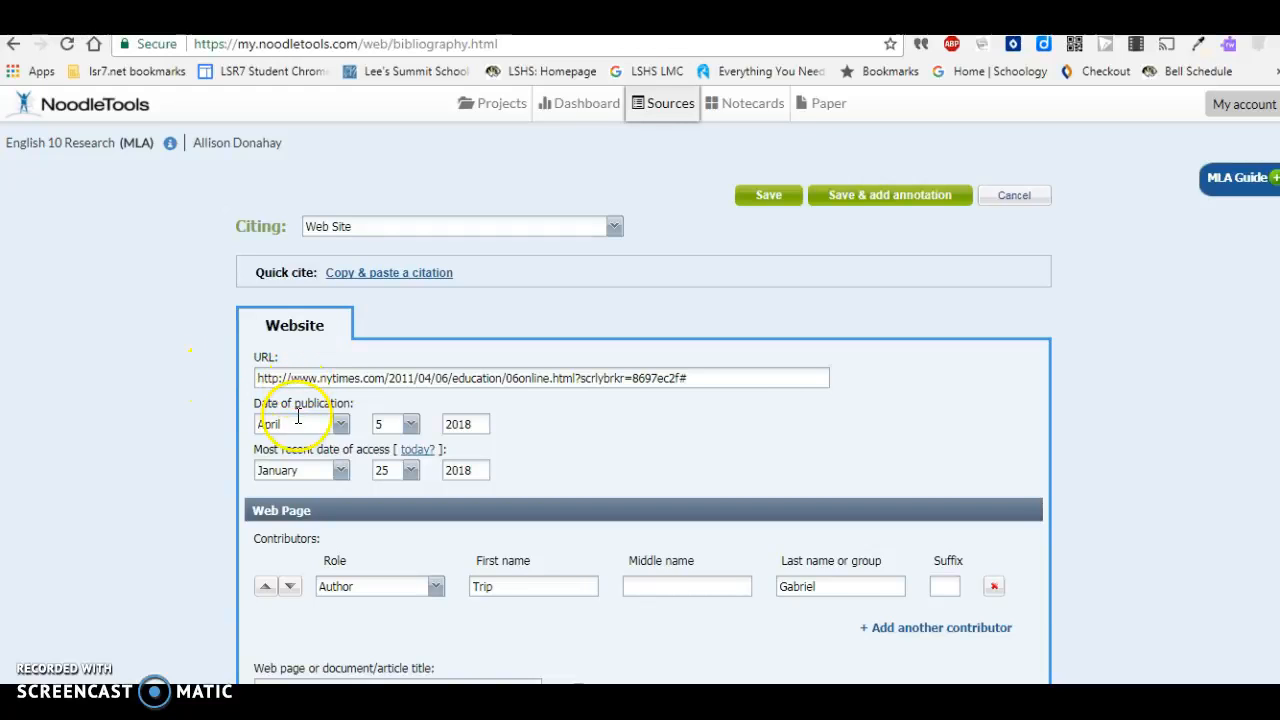
scroll(292, 460, "down", 3)
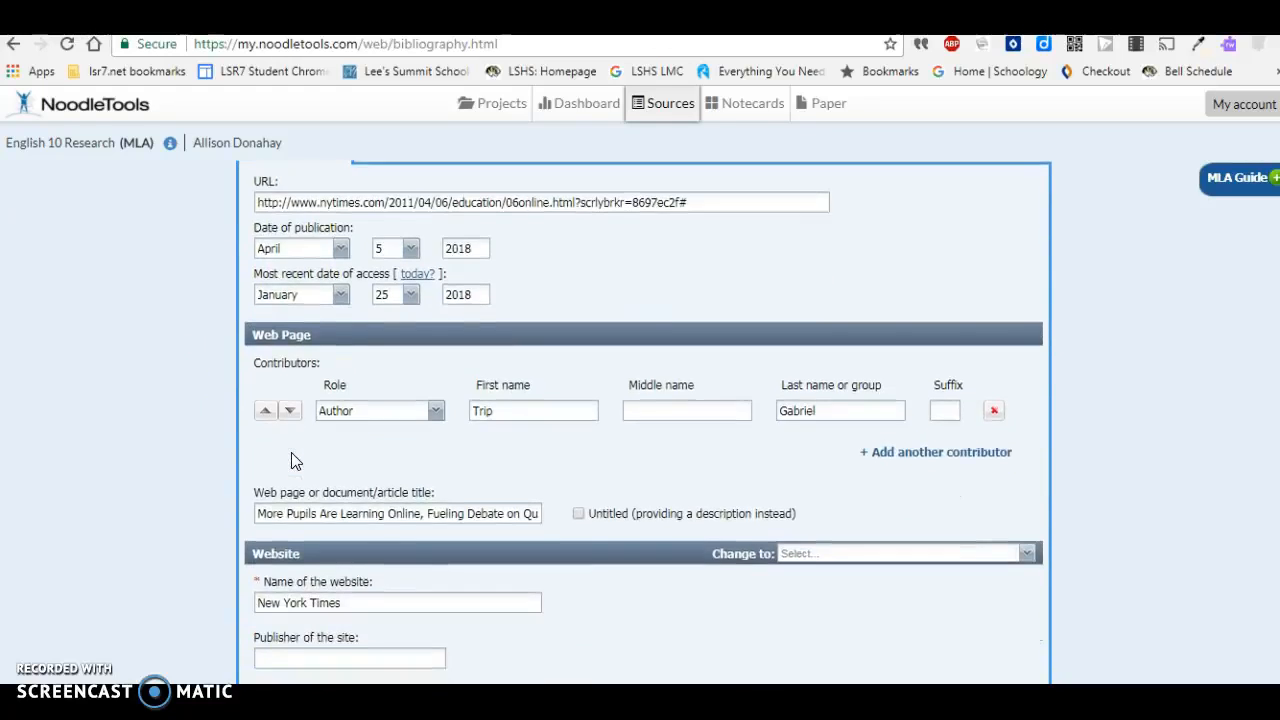
scroll(292, 460, "down", 1)
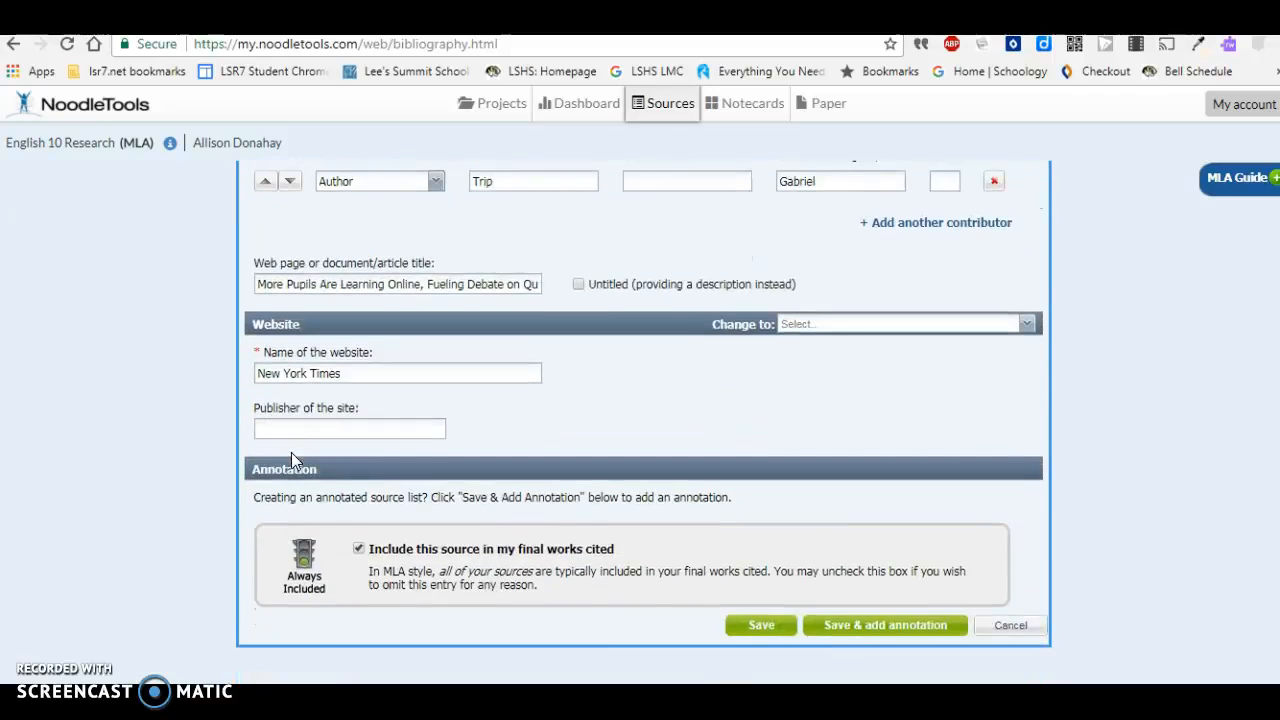
left_click(762, 627)
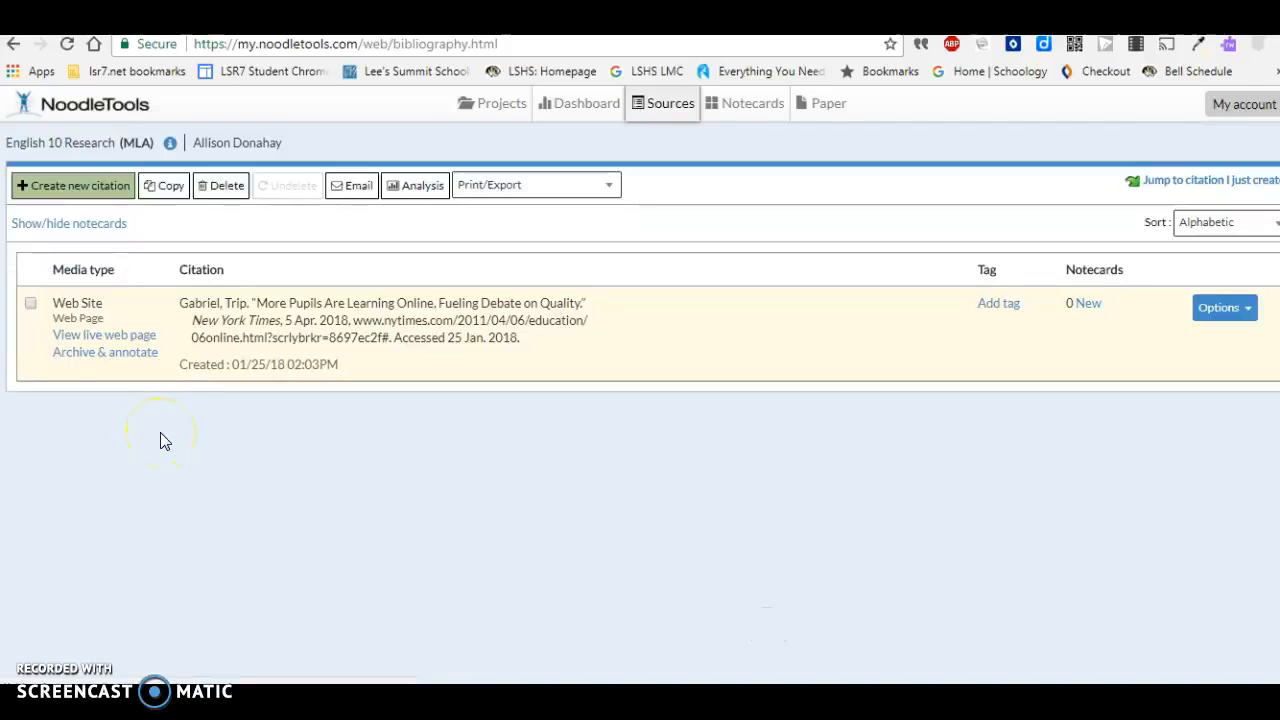
- Switch to Gale Student Resources in Context and export the citation of "Colorado schools deal online learning trend" to NoodleTools
left_click(90, 337)
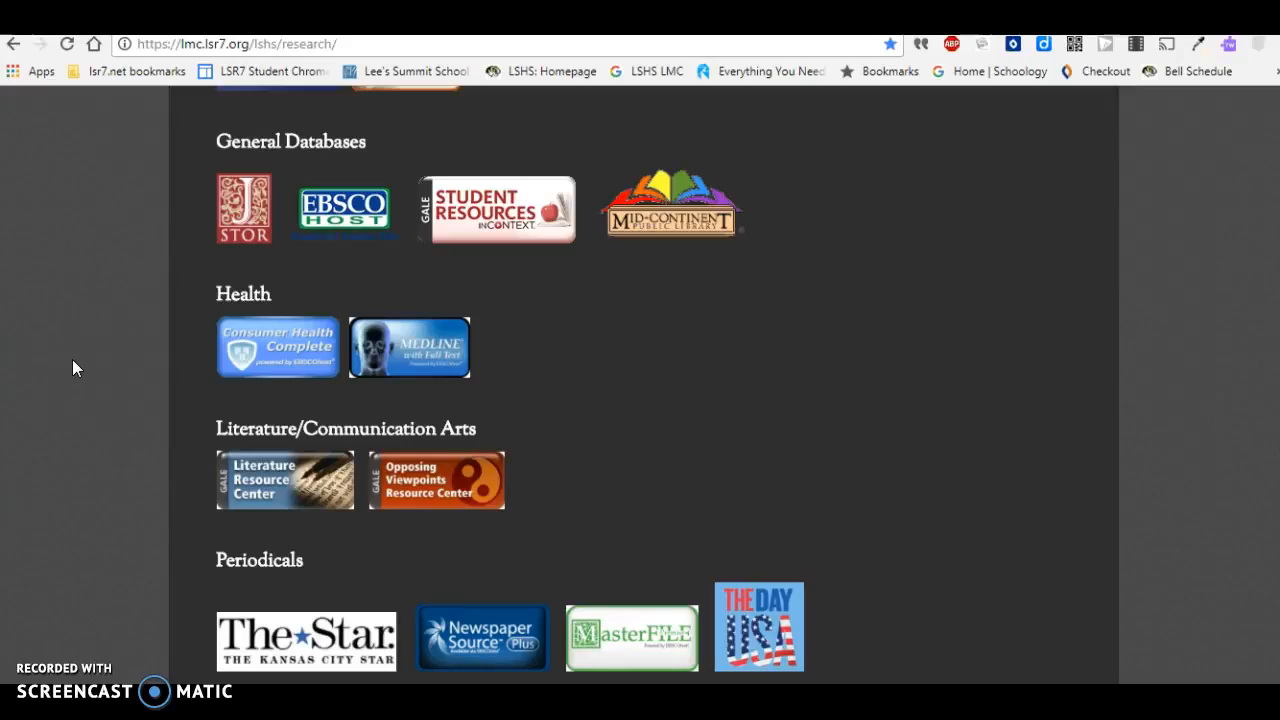
left_click(451, 224)
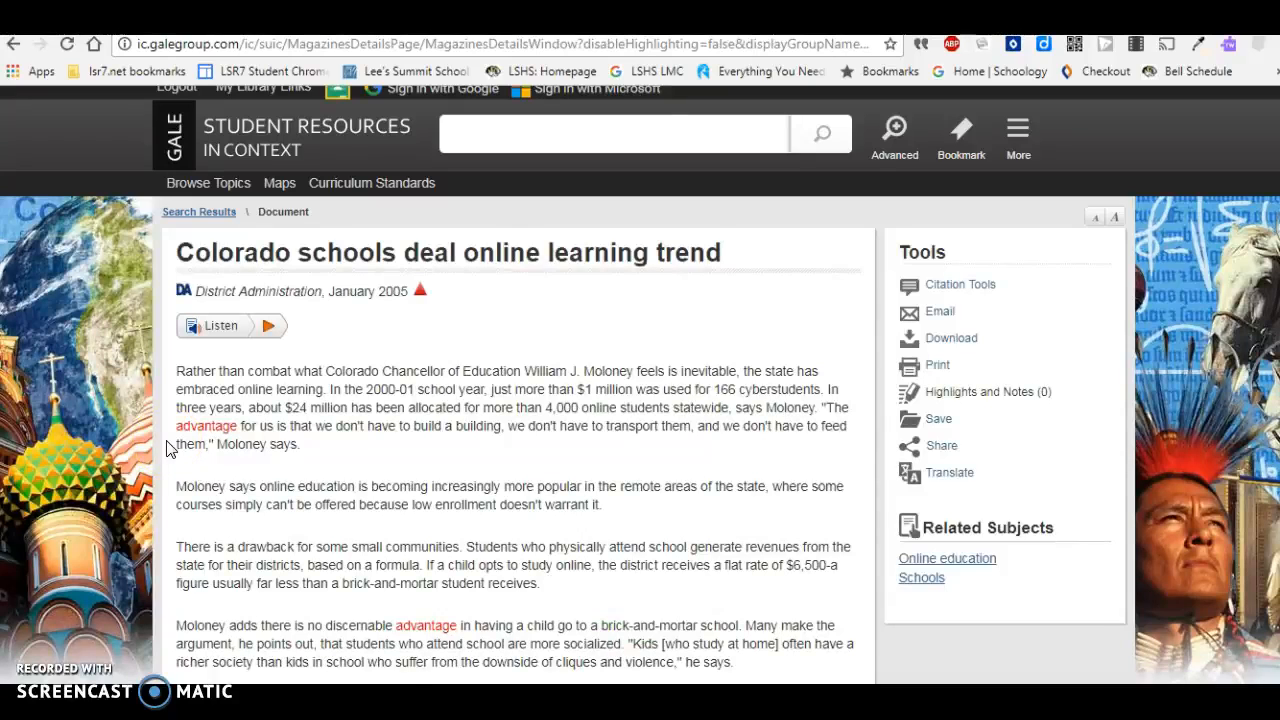
left_click(958, 287)
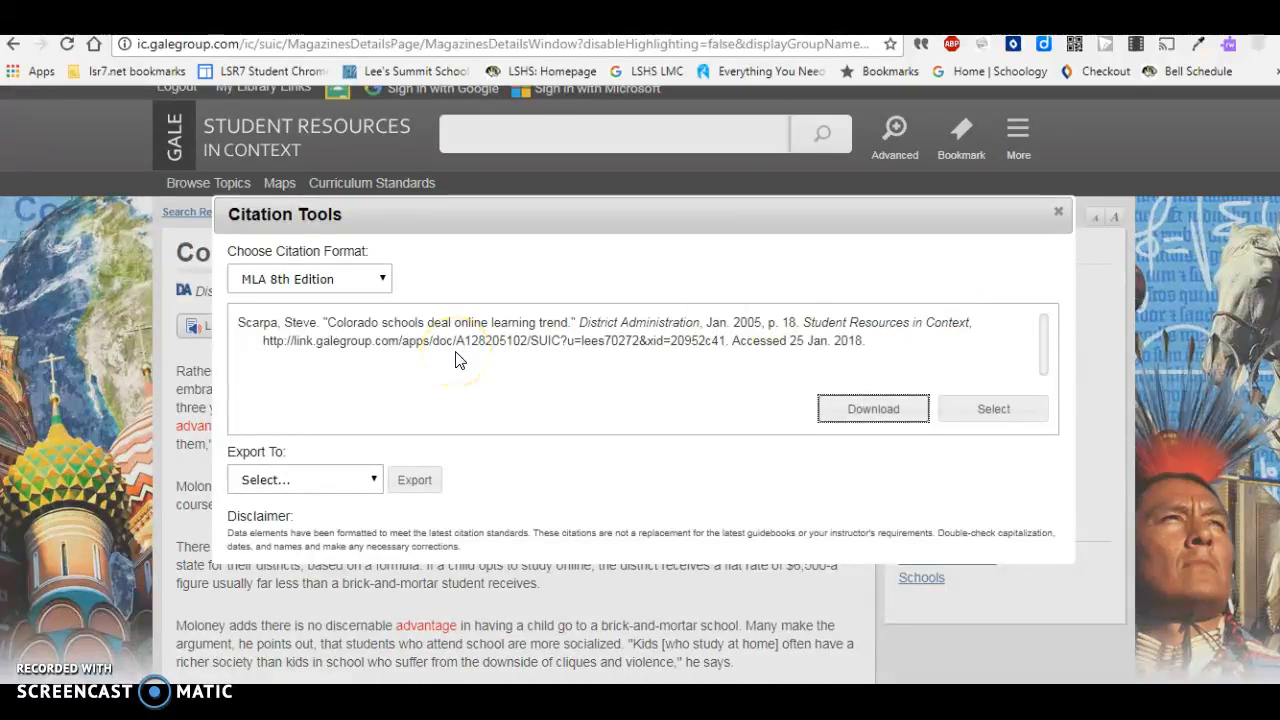
left_click(370, 482)
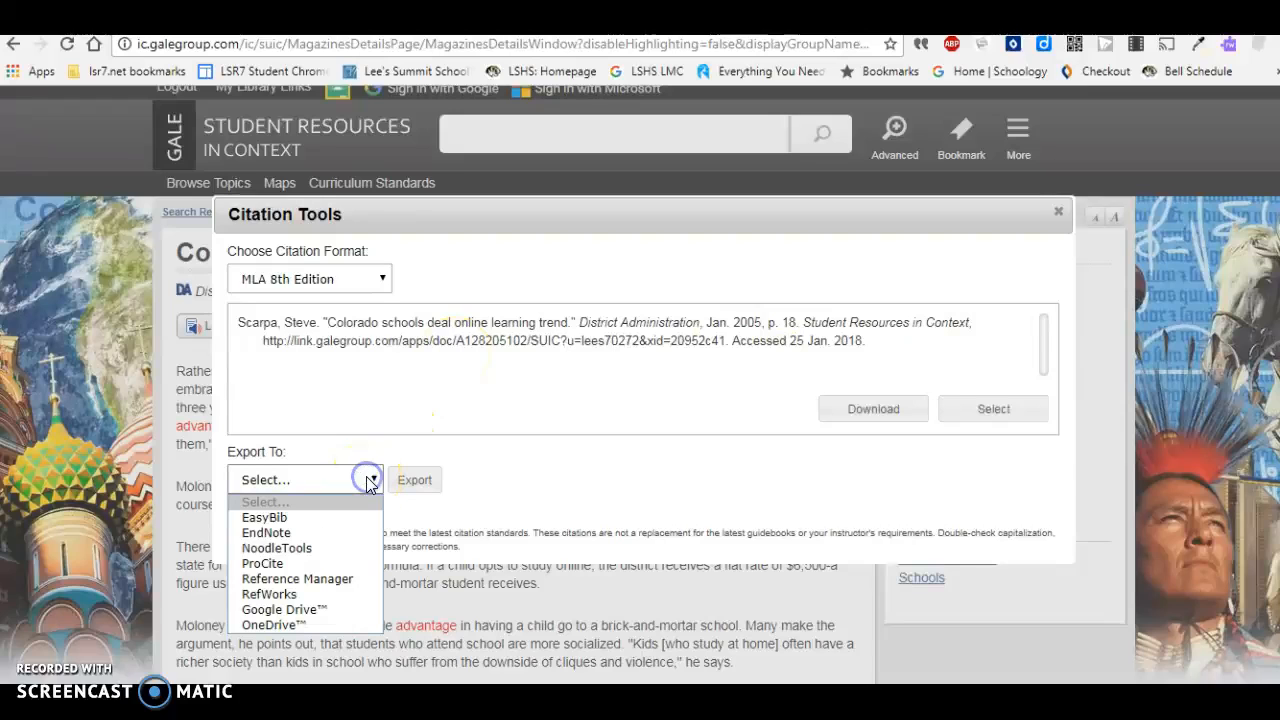
left_click(331, 548)
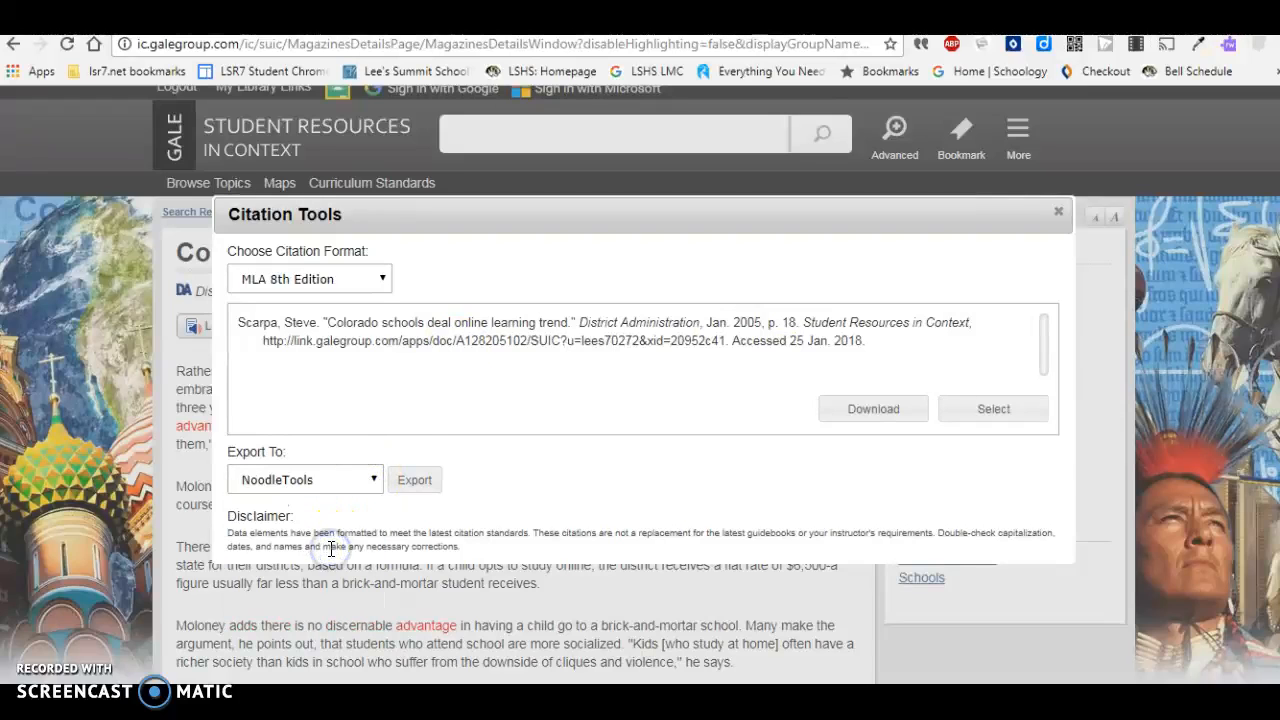
left_click(418, 480)
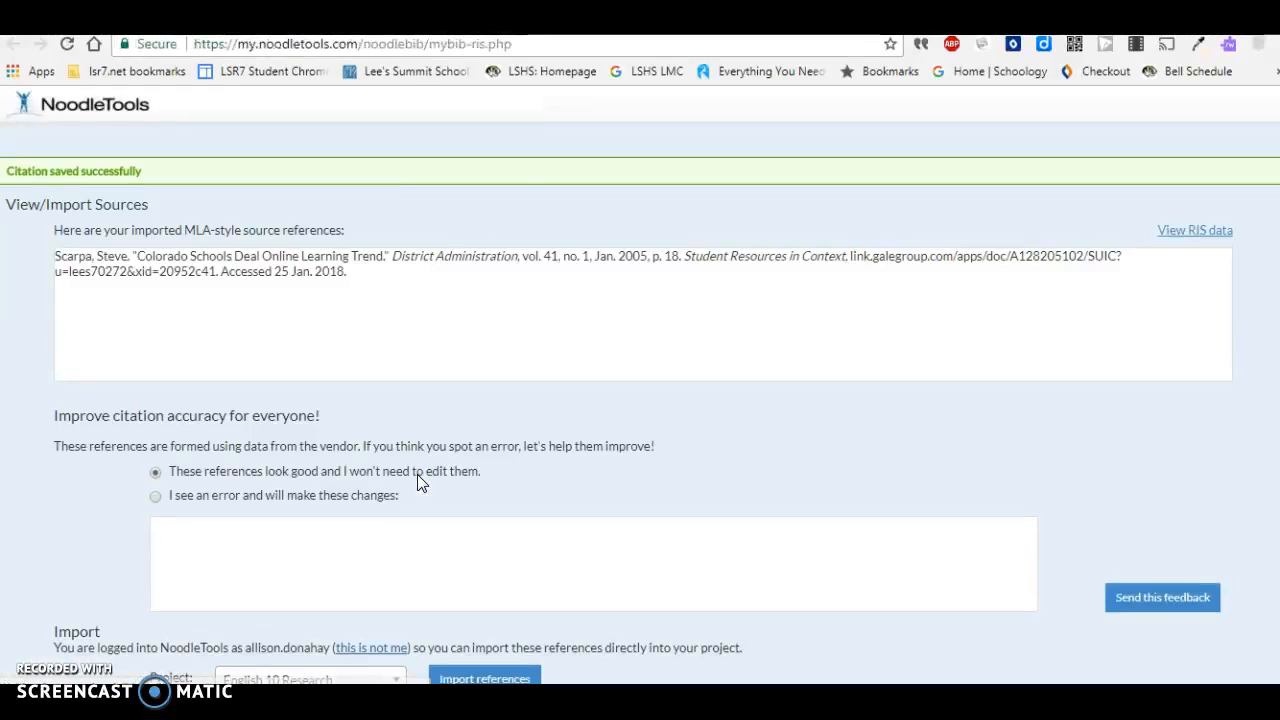
- Import the exported reference into the English 10 Research project
scroll(421, 483, "down", 1)
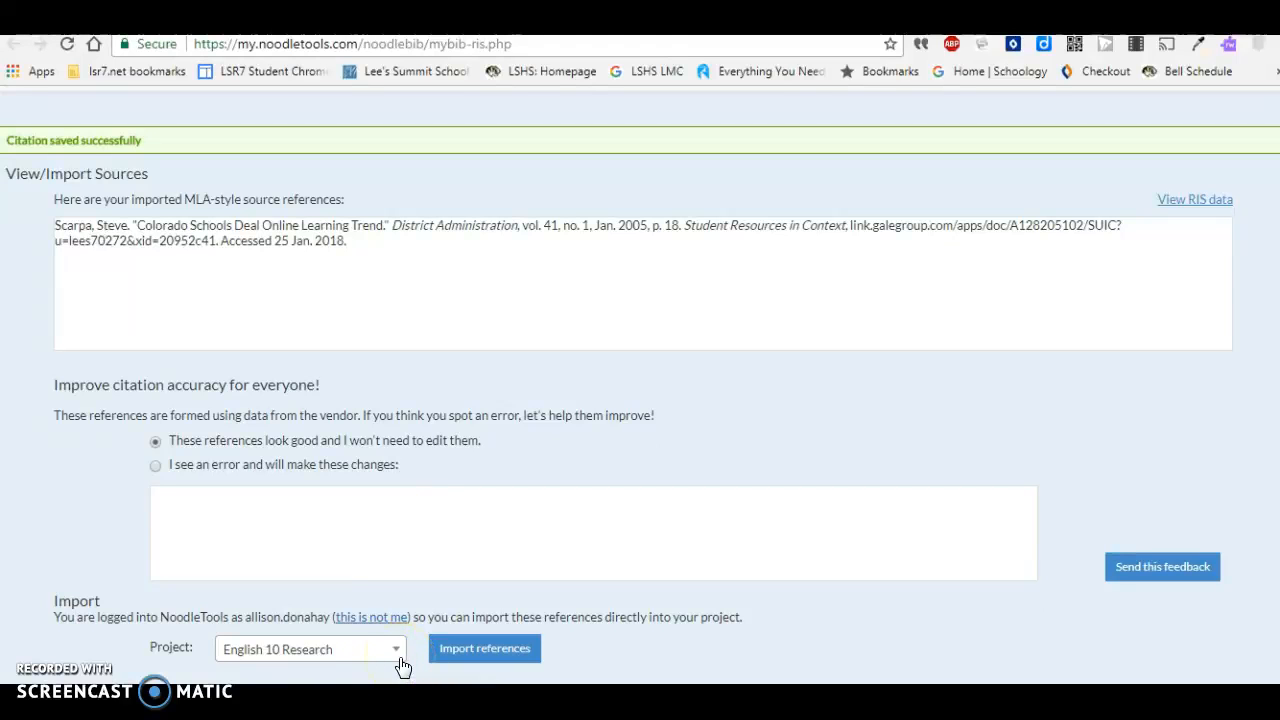
left_click(400, 656)
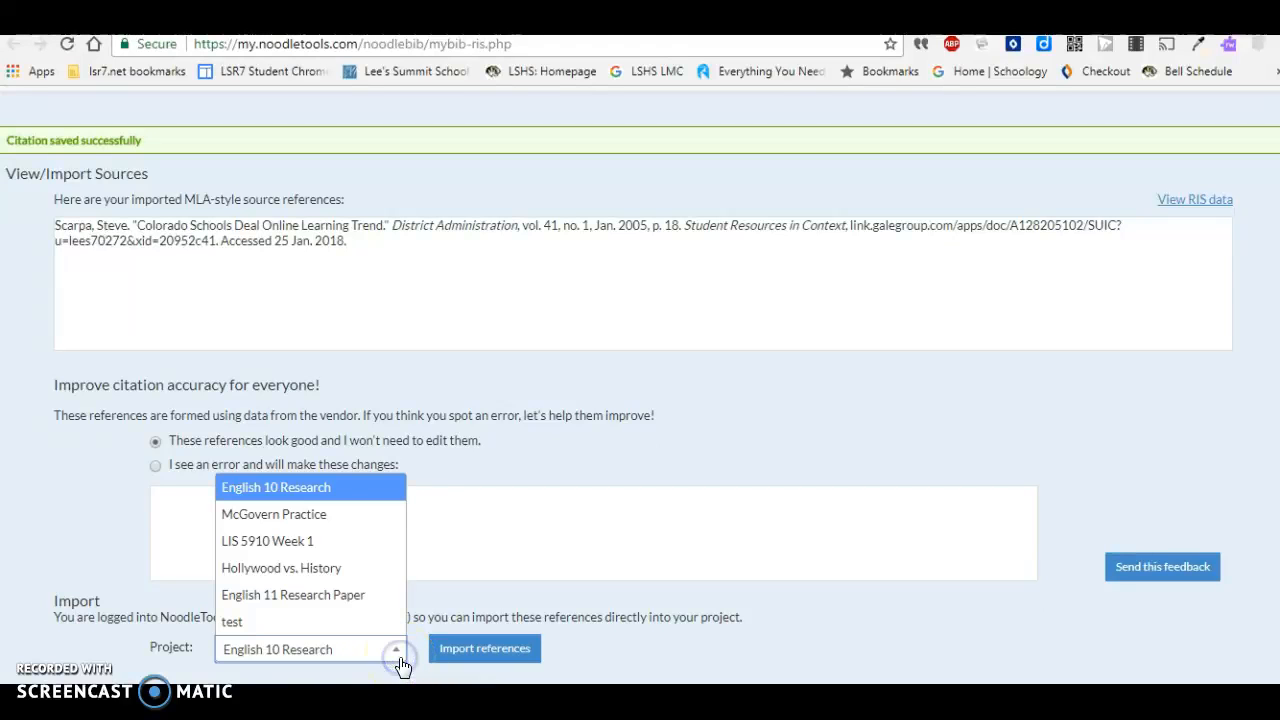
left_click(386, 487)
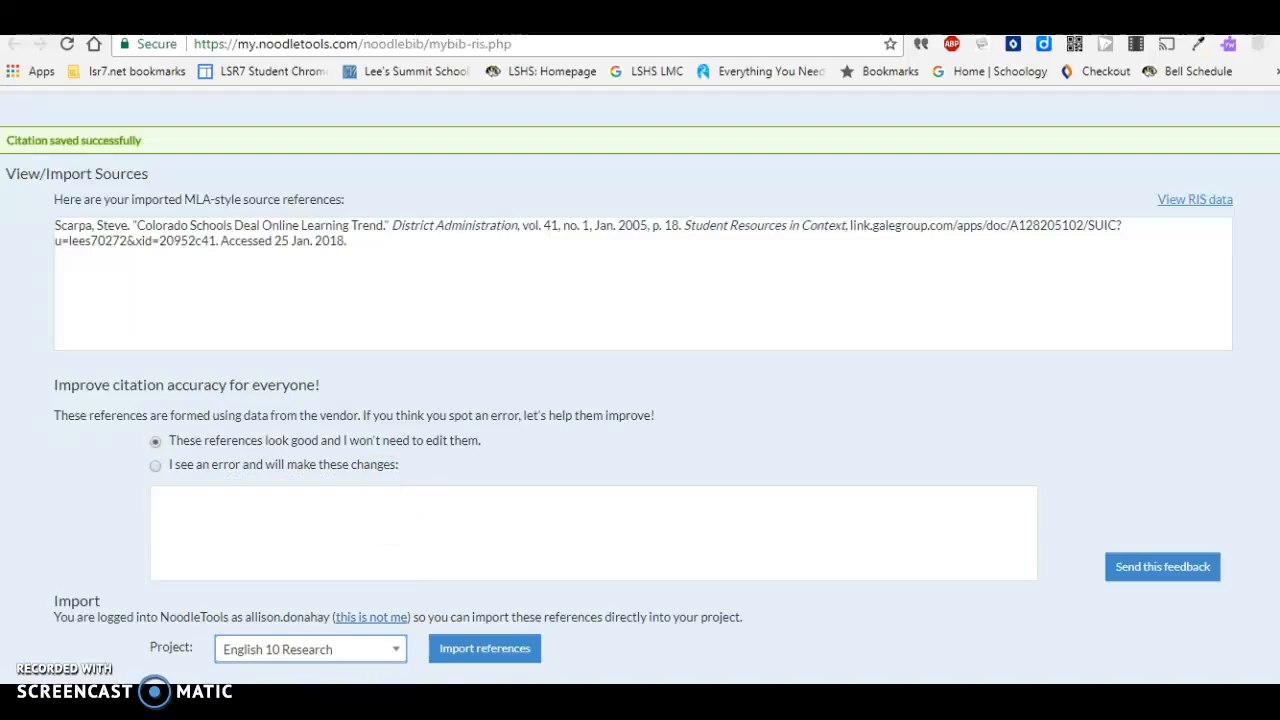
left_click(485, 650)
left_click(486, 650)
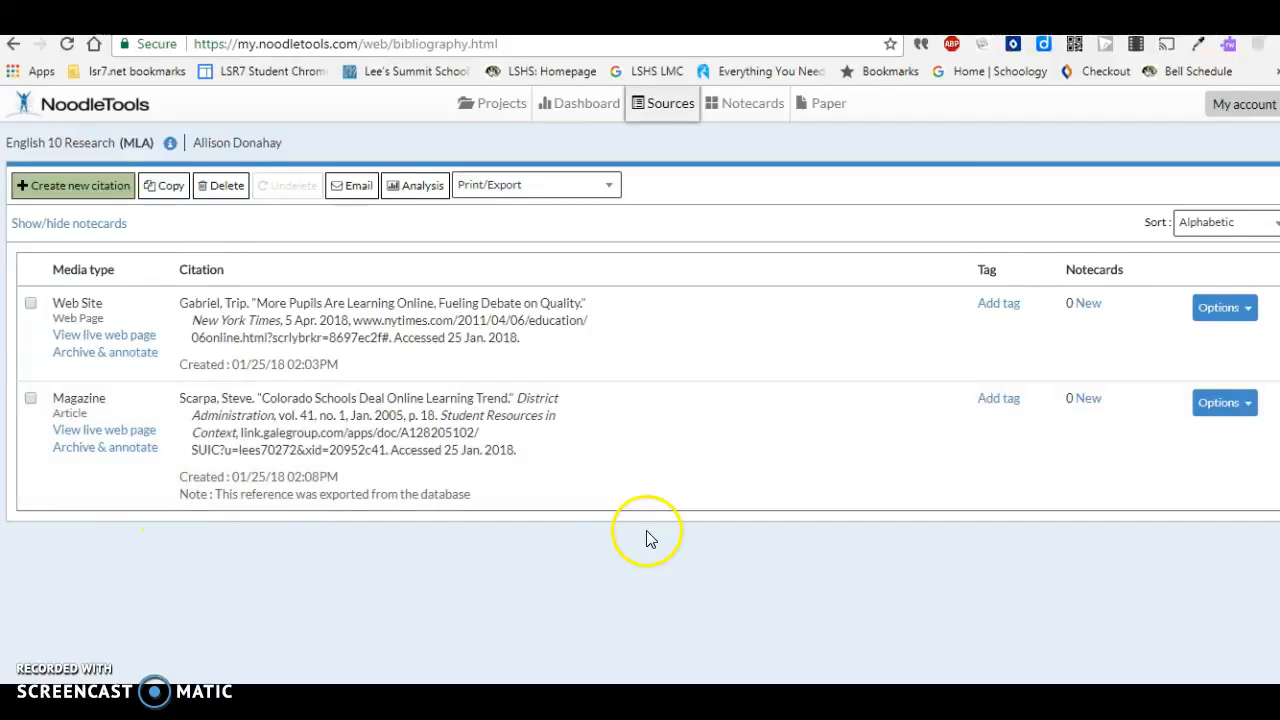
- Start a notecard titled "Course options" for the "Colorado Schools Deal Online Learning Trend" source
left_click(670, 110)
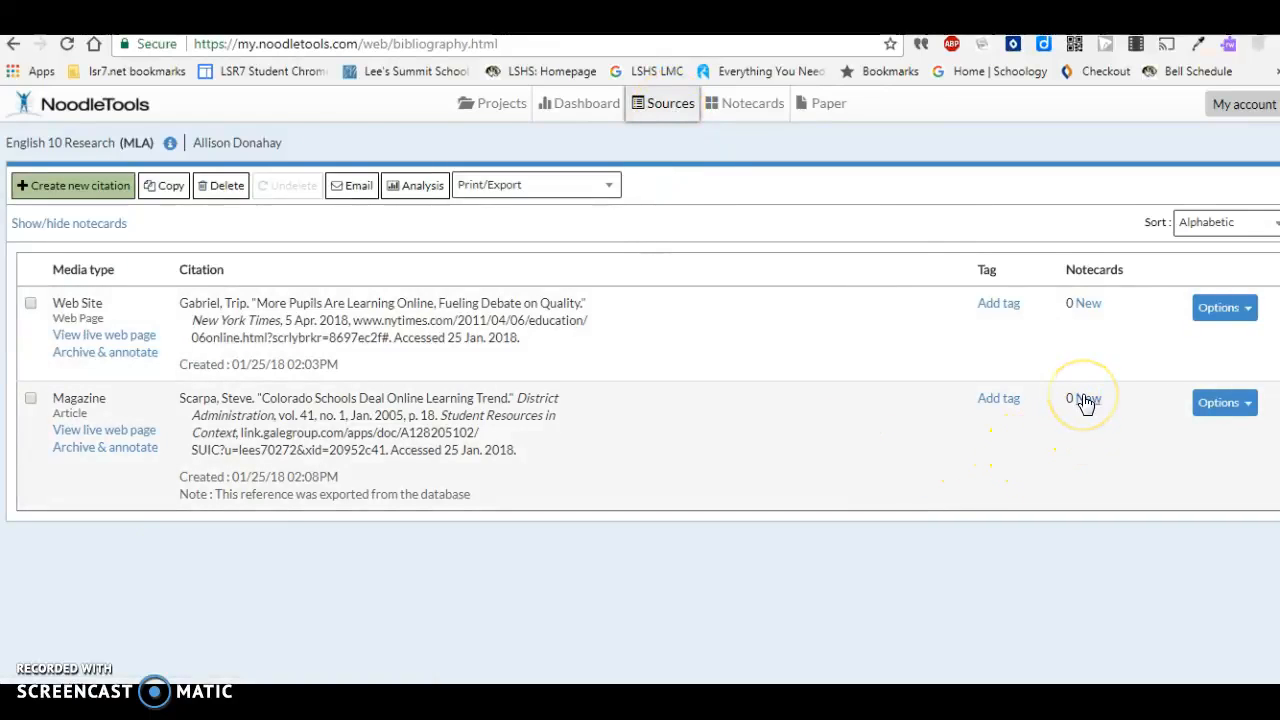
left_click(1086, 400)
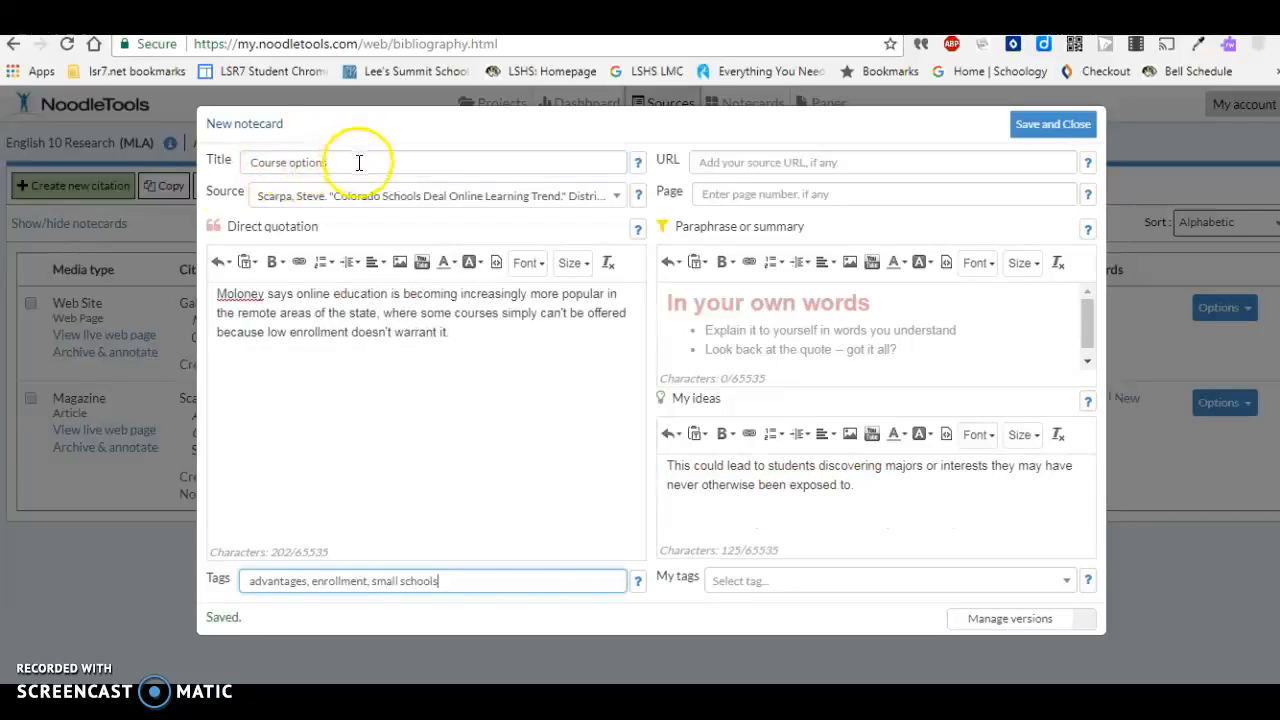
left_click(359, 162)
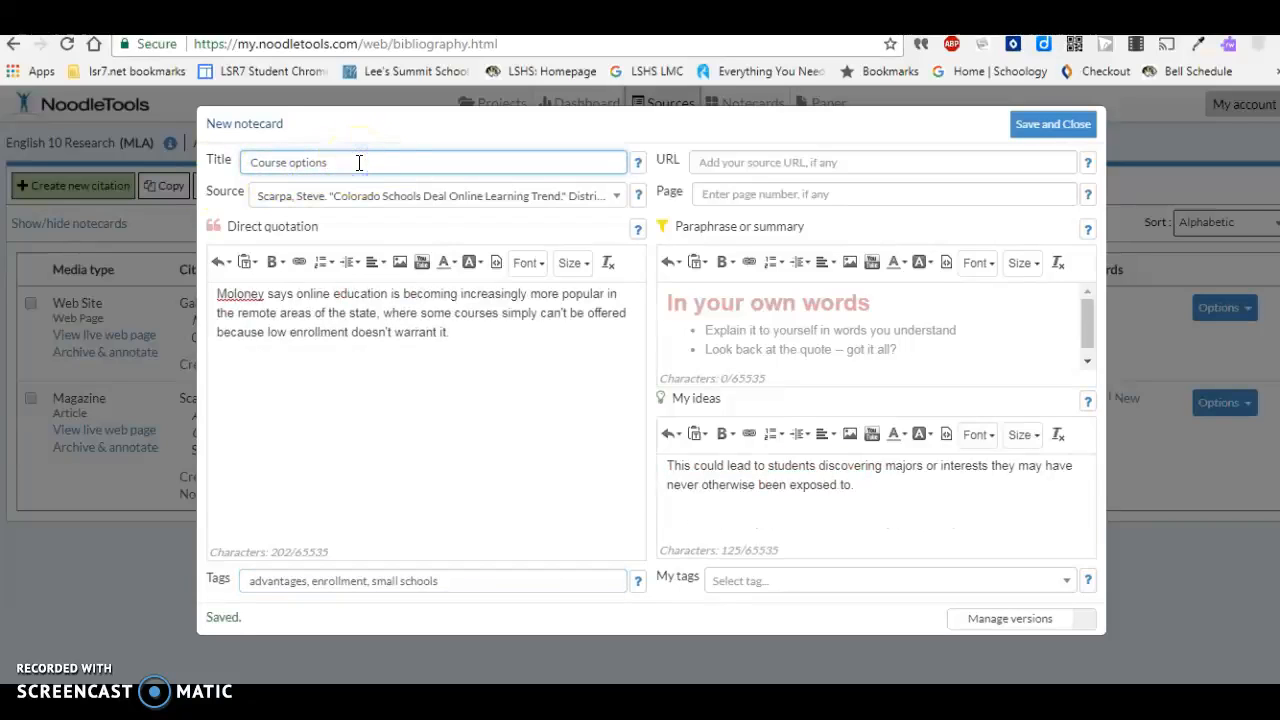
left_click(361, 200)
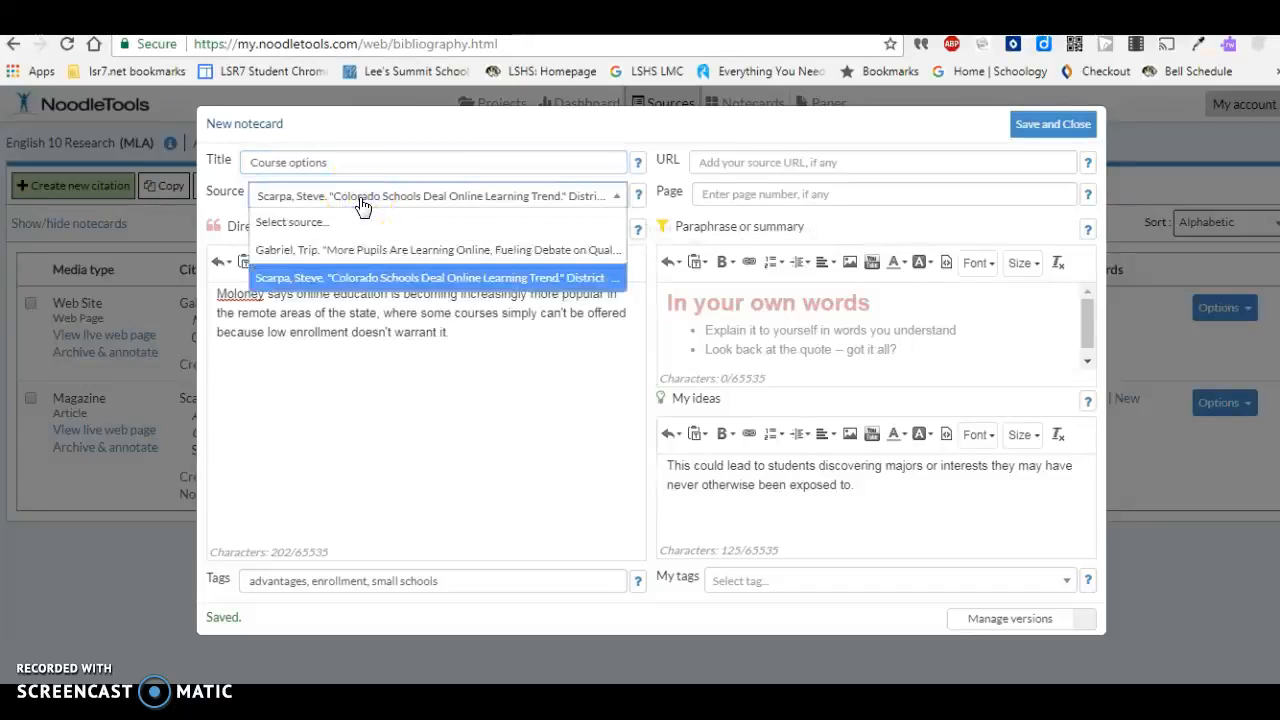
left_click(362, 202)
- Add the online-education quotation, an idea about students discovering majors or interests, and the tags advantages, enrollment, small schools, and save the notecard
left_click(316, 379)
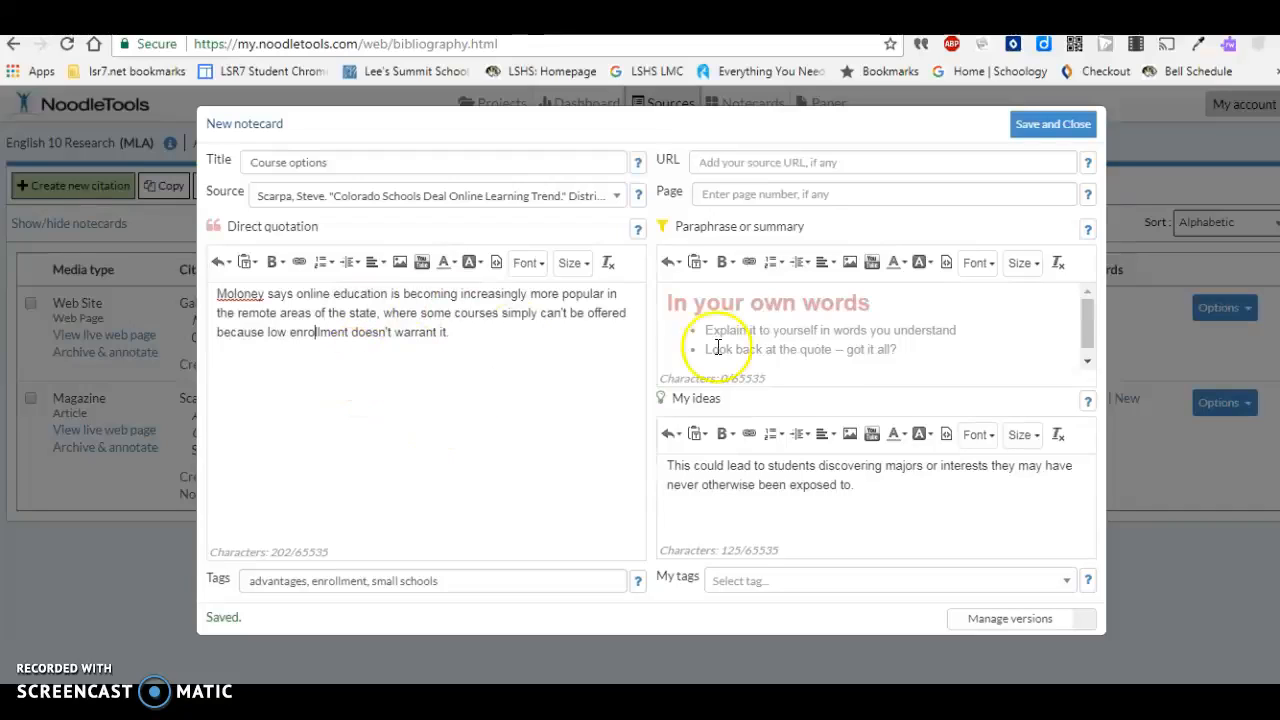
left_click(812, 331)
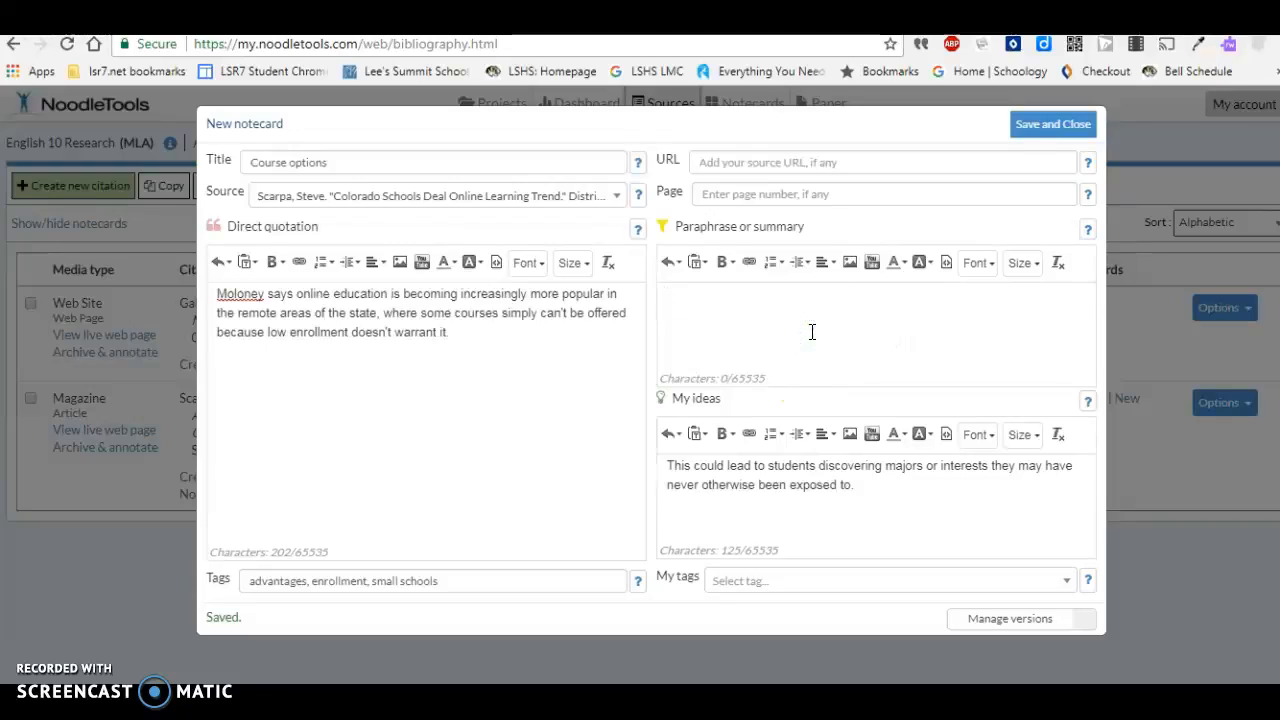
left_click(686, 520)
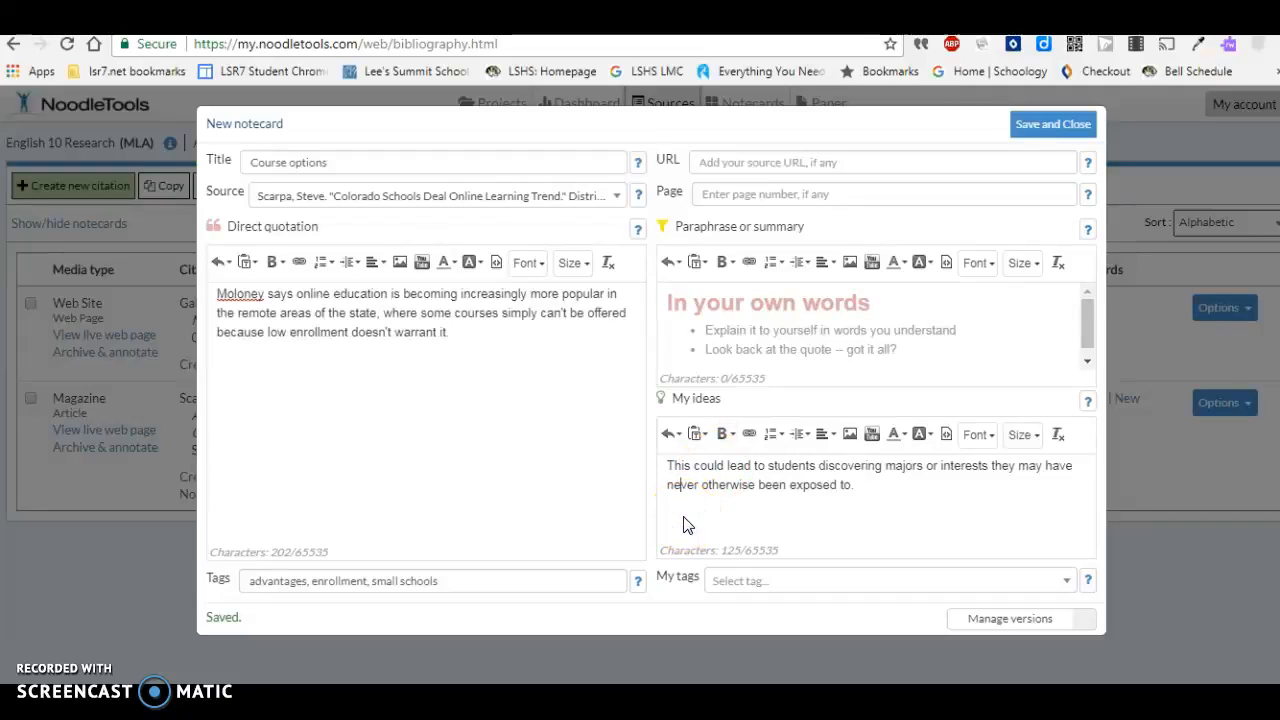
left_click(462, 582)
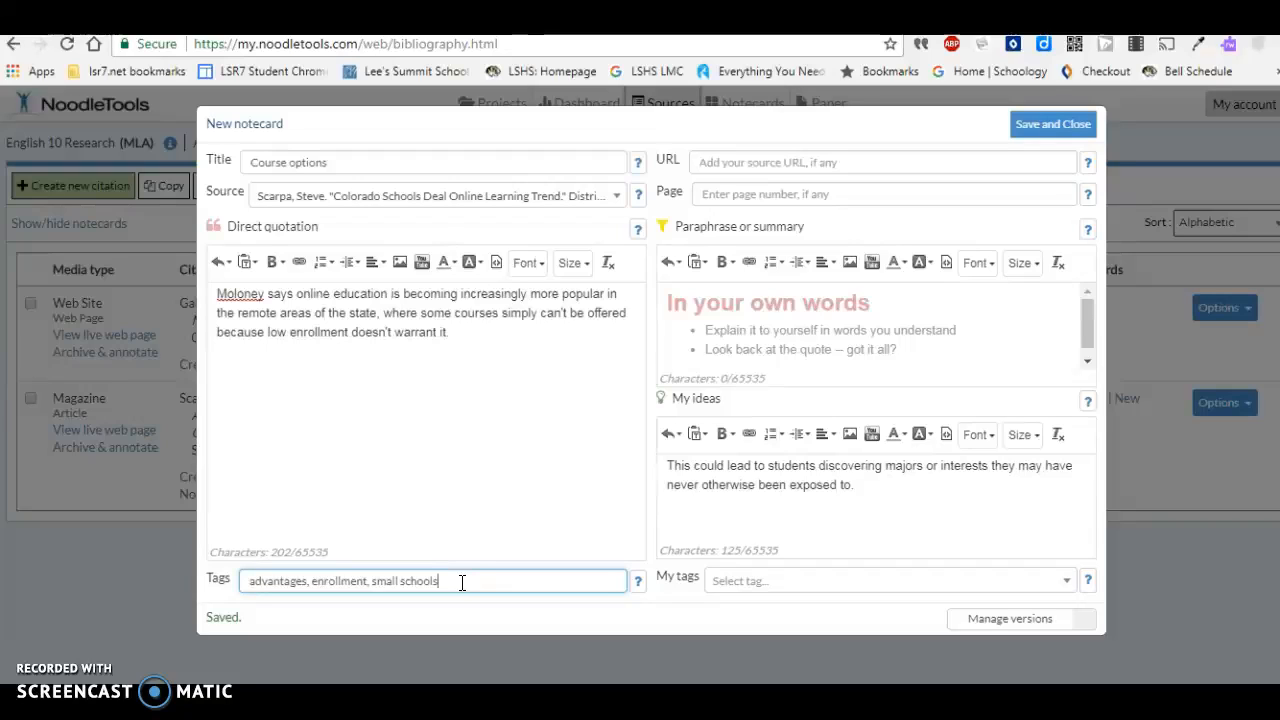
left_click(1032, 130)
left_click(1032, 130)
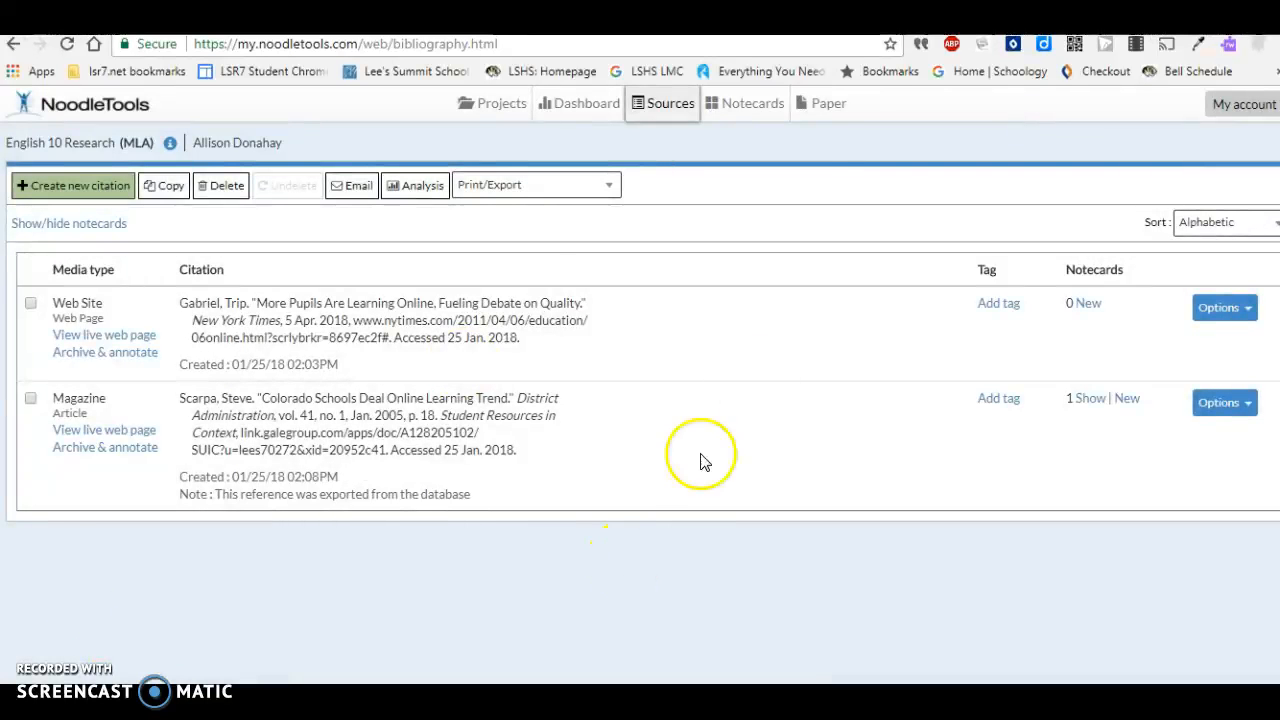
- Create a second notecard titled "Physical schools" on the project's notecard tabletop
left_click(755, 110)
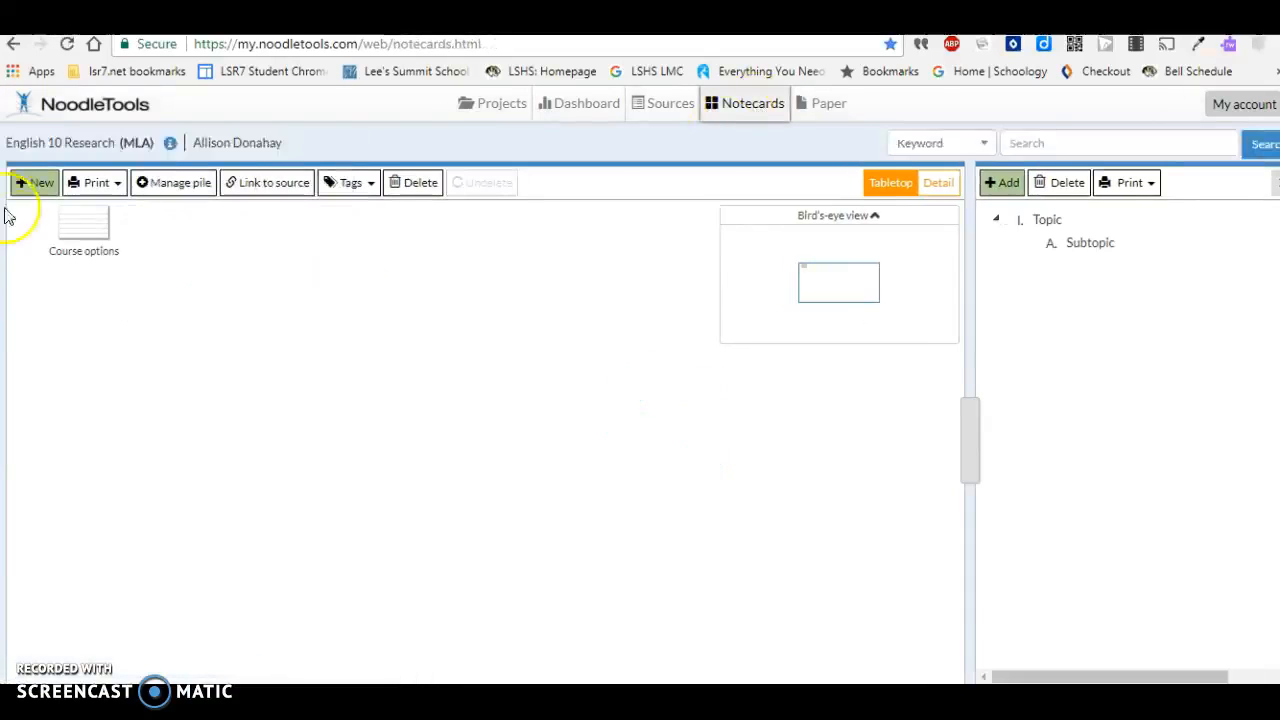
left_click(36, 184)
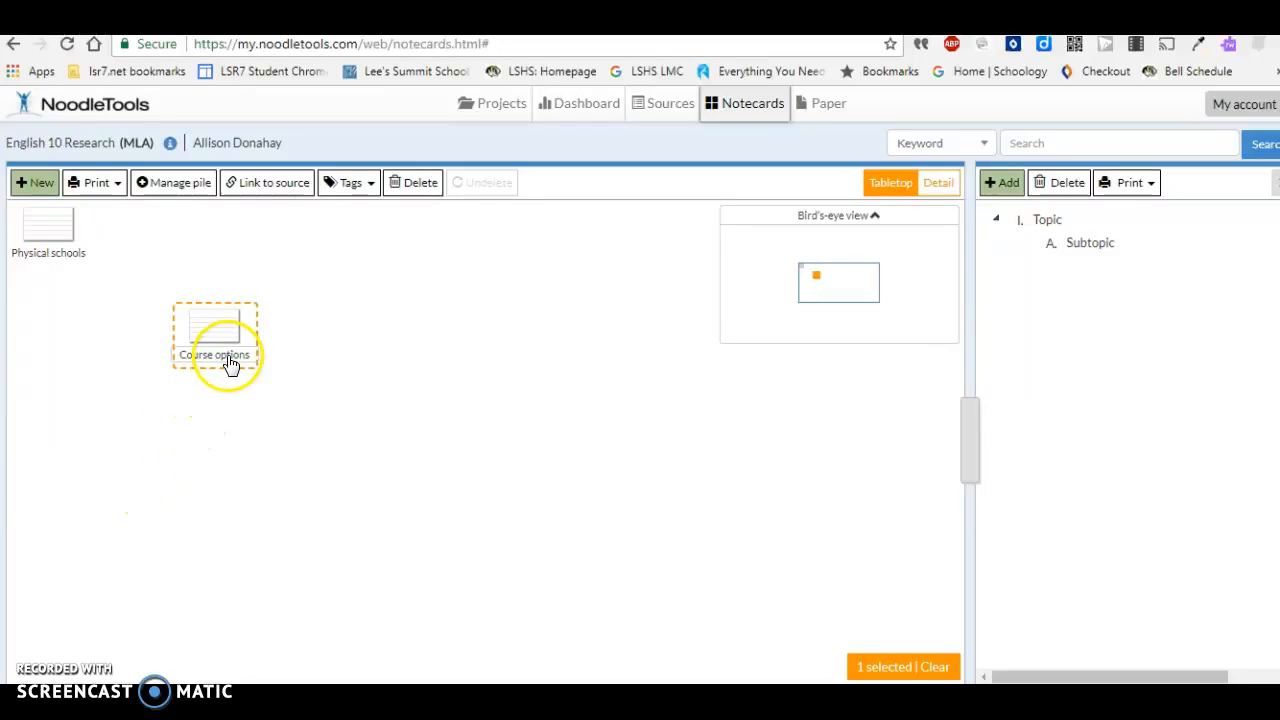
- Mark the "Course options" notecard with the color Orange and the cue "Need help"
left_click(370, 188)
mouse_move(363, 218)
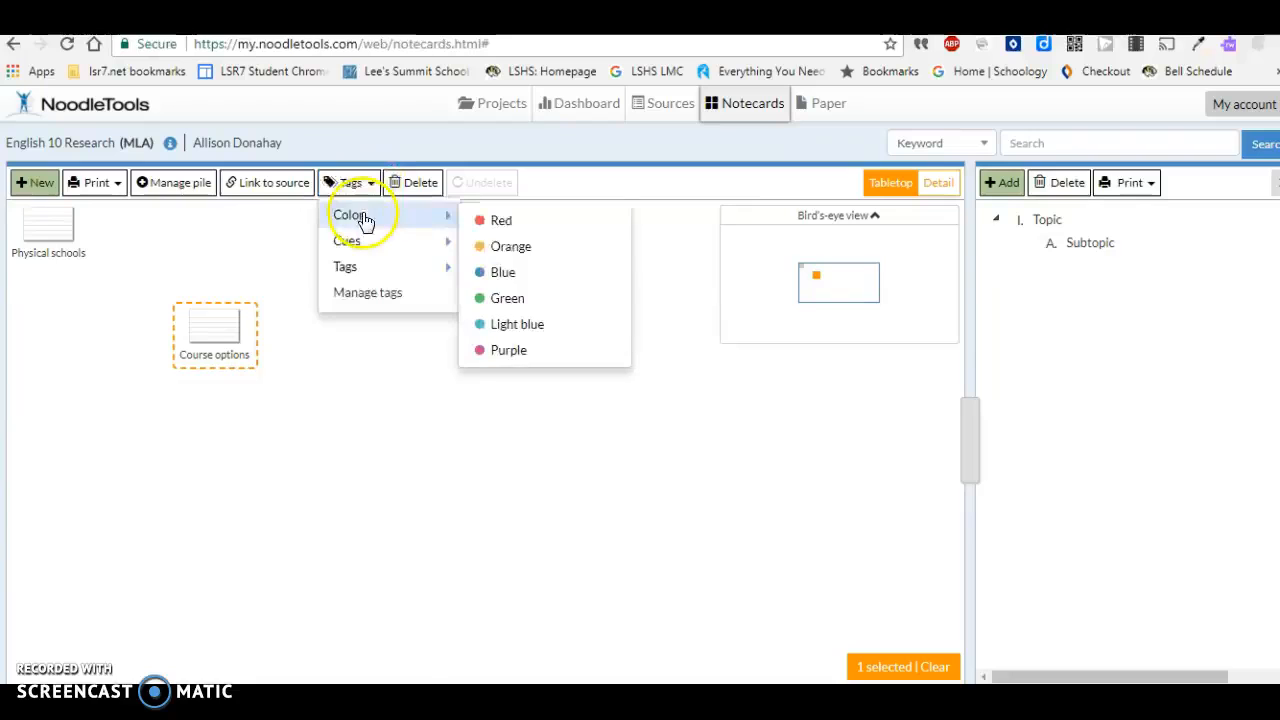
left_click(513, 252)
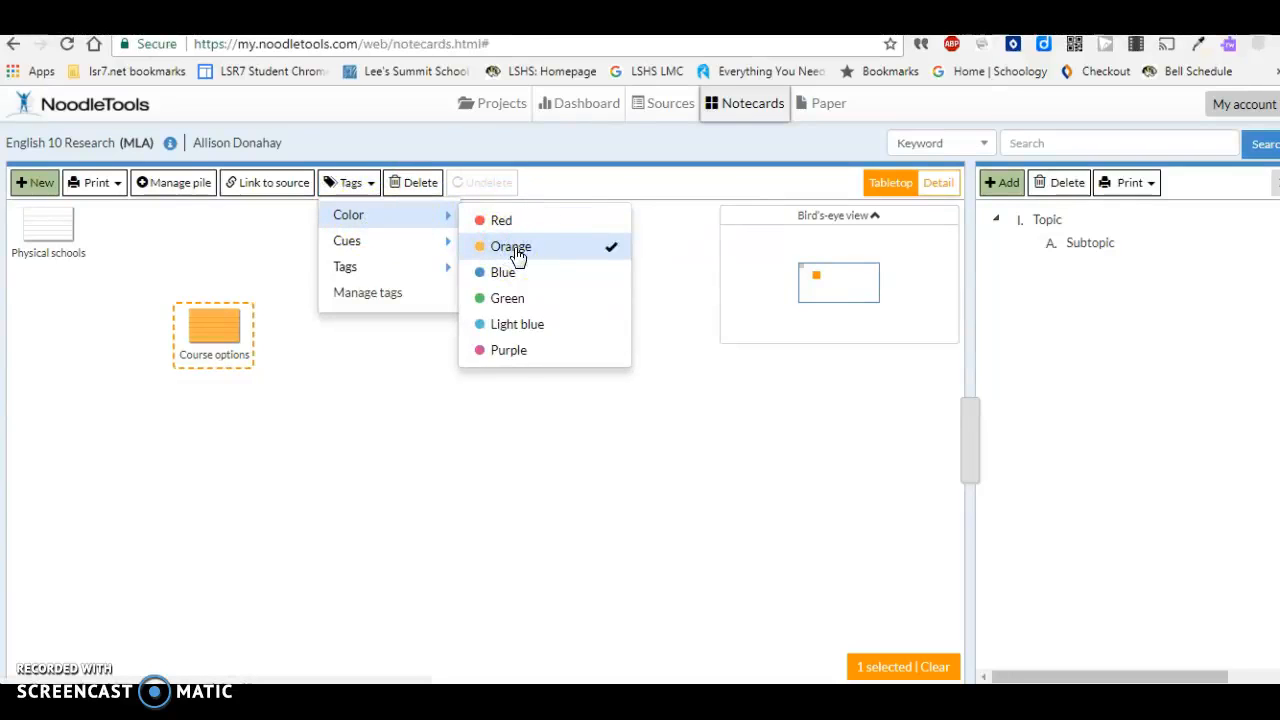
mouse_move(419, 282)
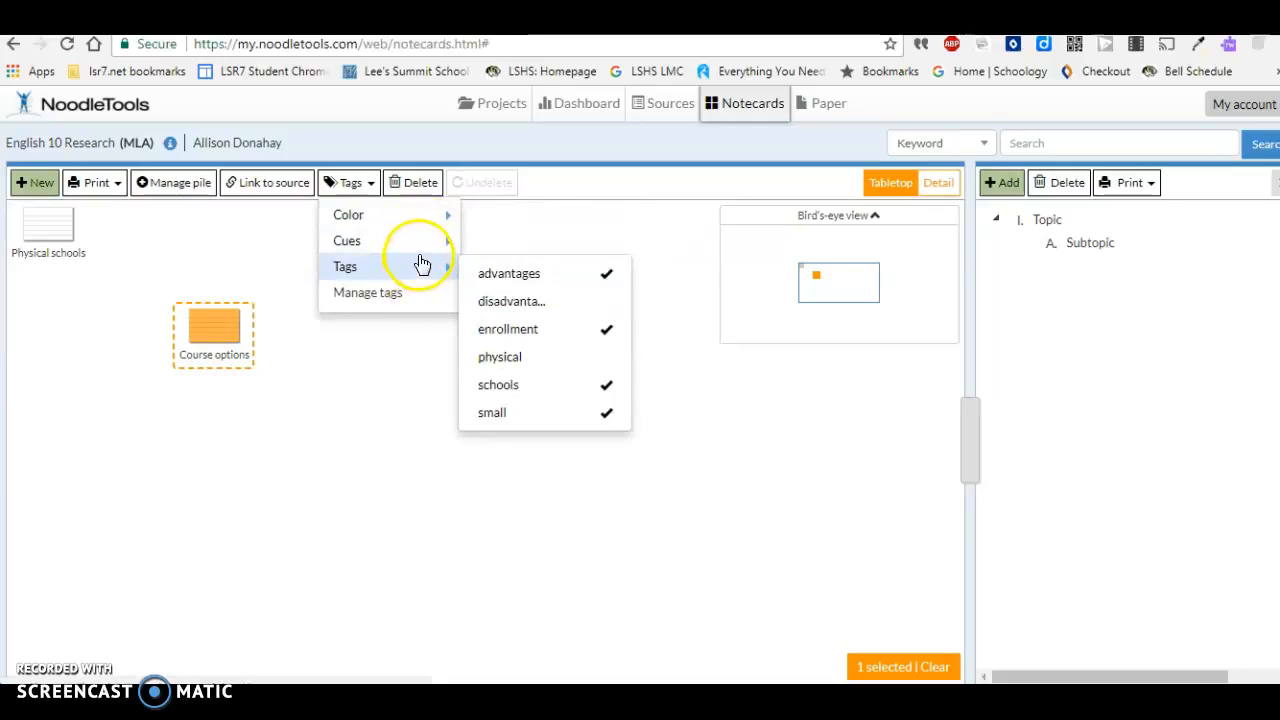
mouse_move(422, 252)
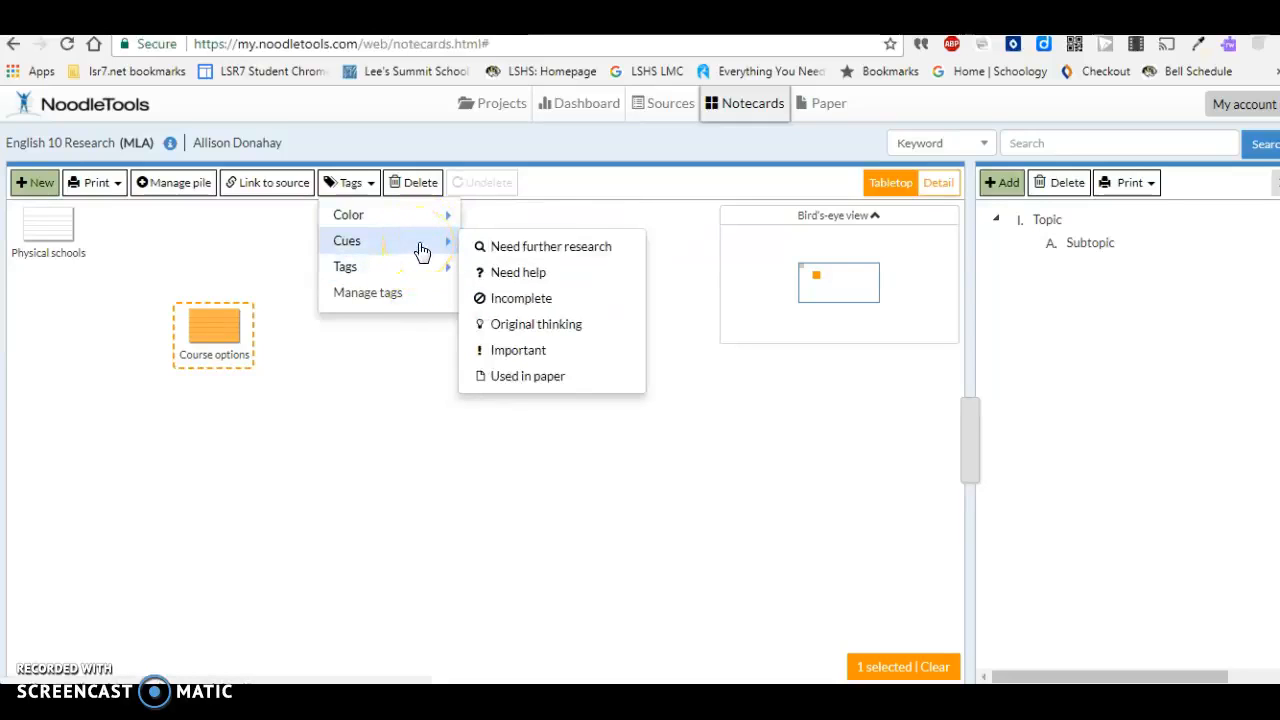
left_click(506, 282)
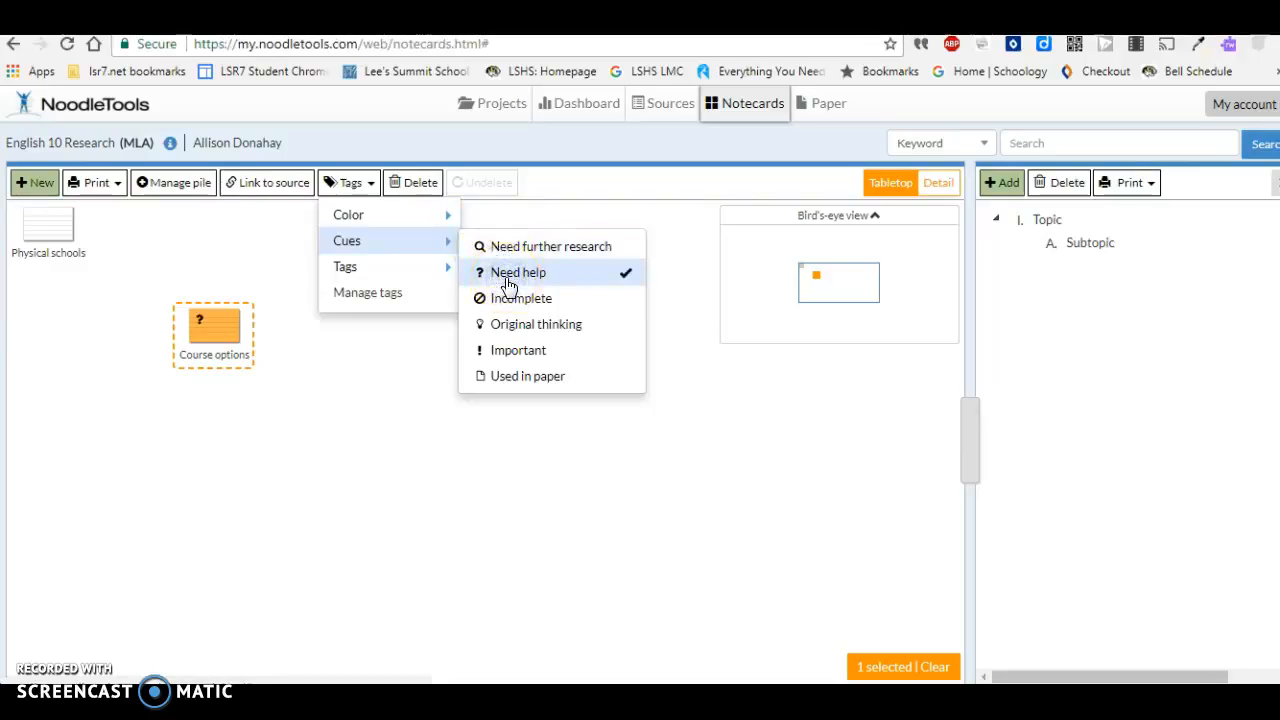
left_click(200, 251)
left_click(203, 251)
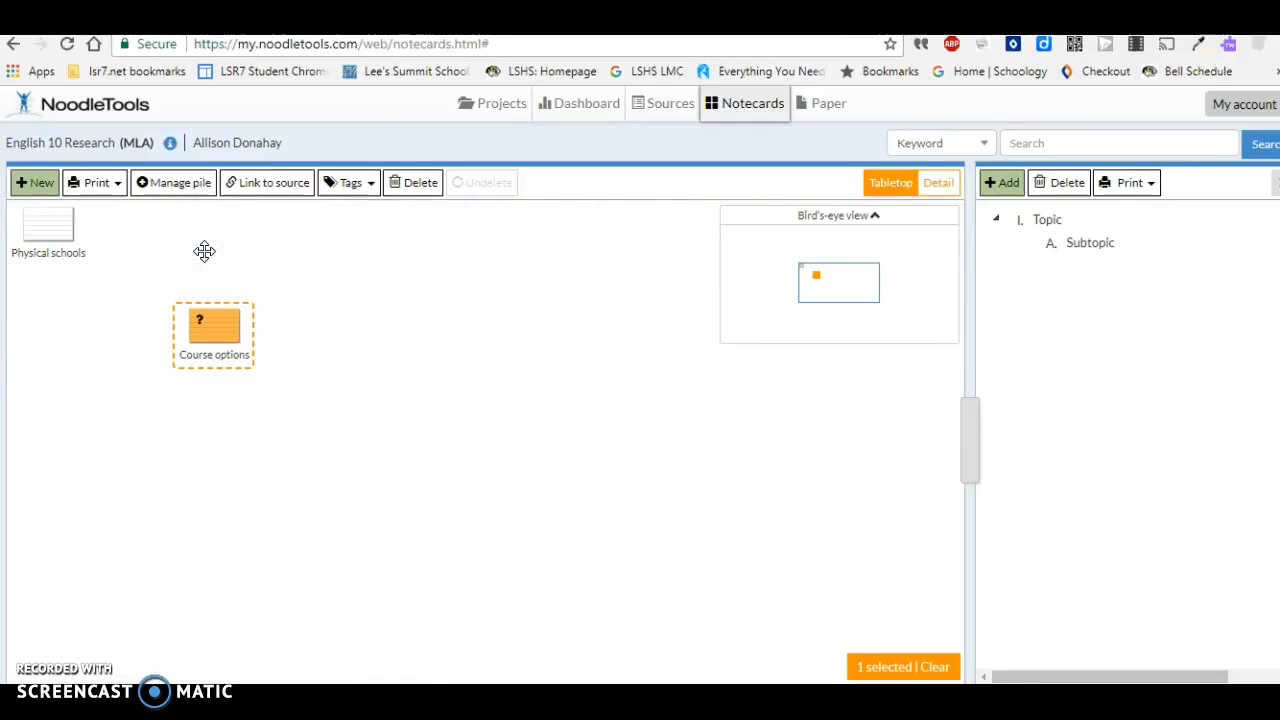
- Stack the "Physical schools" notecard onto "Course options" and name the new pile "Advantages"
left_click(34, 226)
left_click_drag(34, 226, 205, 338)
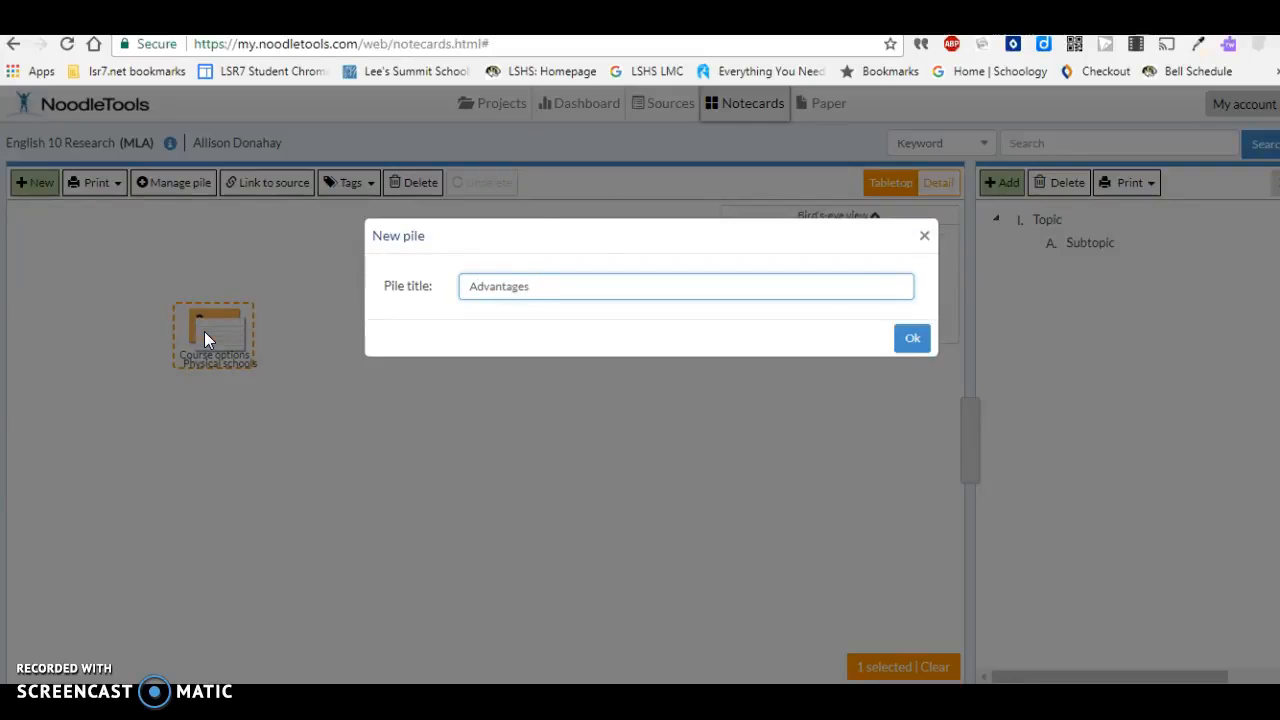
left_click(912, 338)
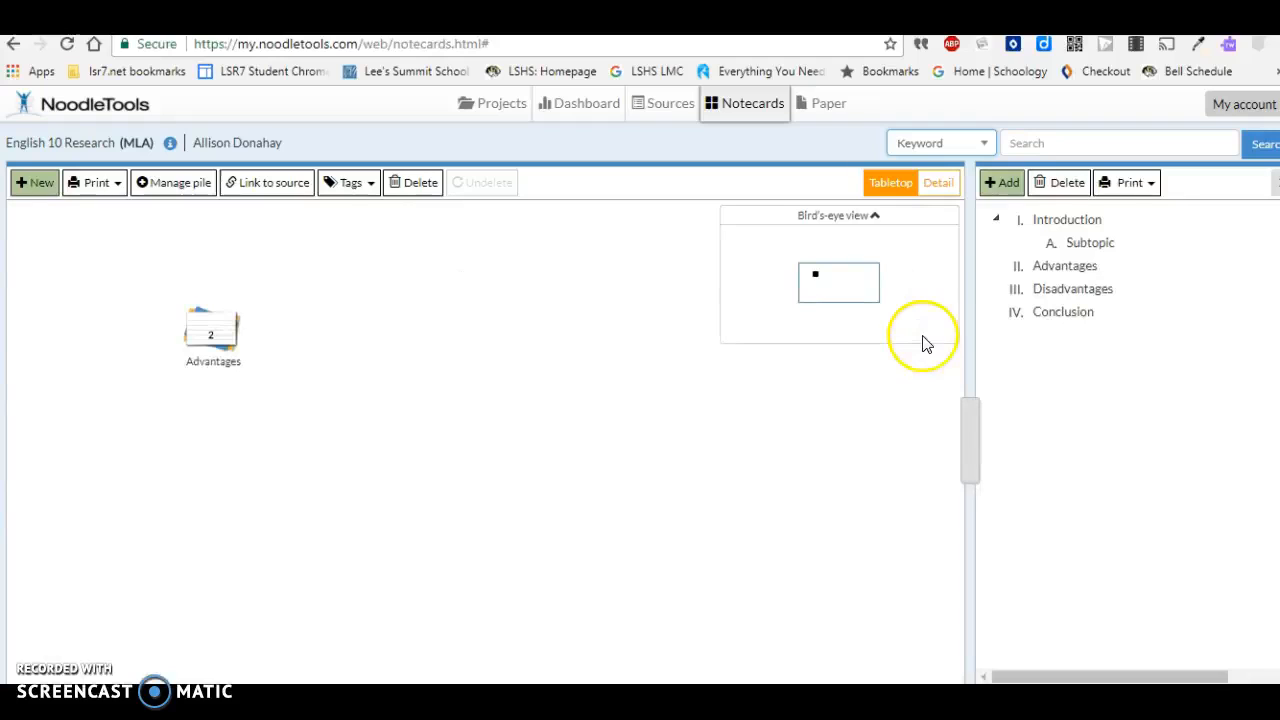
- Search the notecards by source for "Colorado Schools Deal Online Learning Trend"
left_click(985, 147)
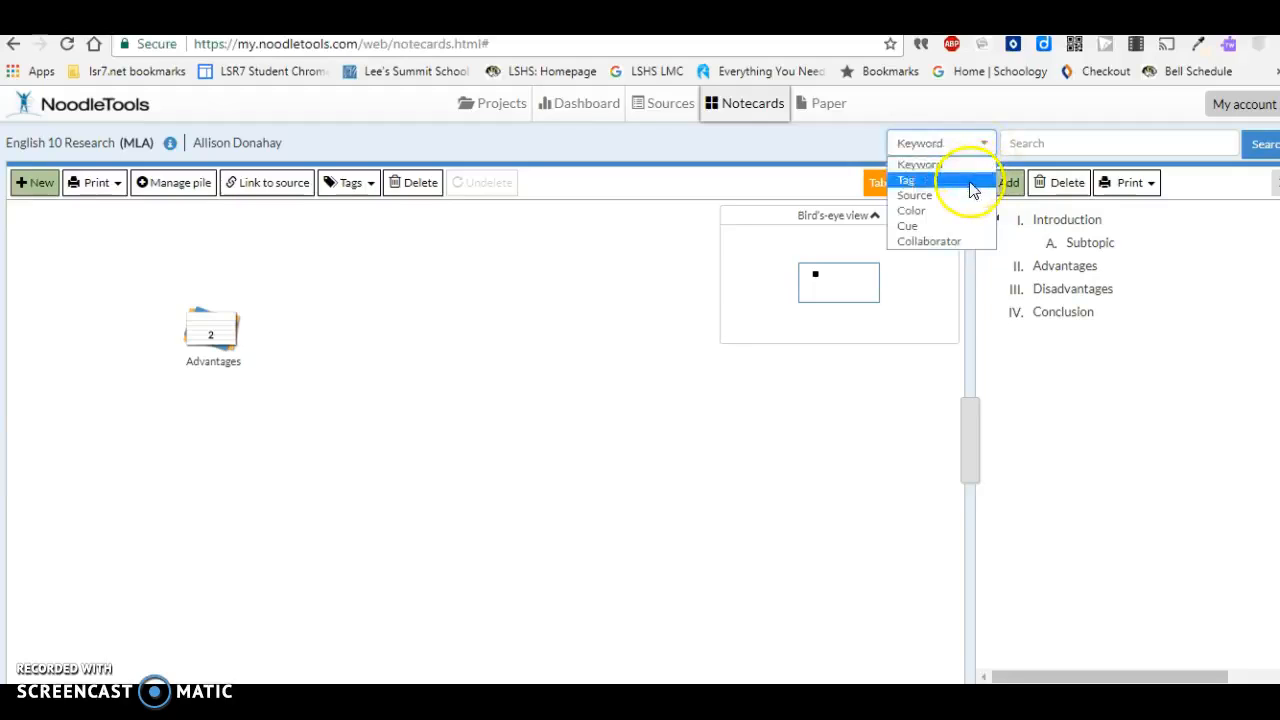
left_click(968, 196)
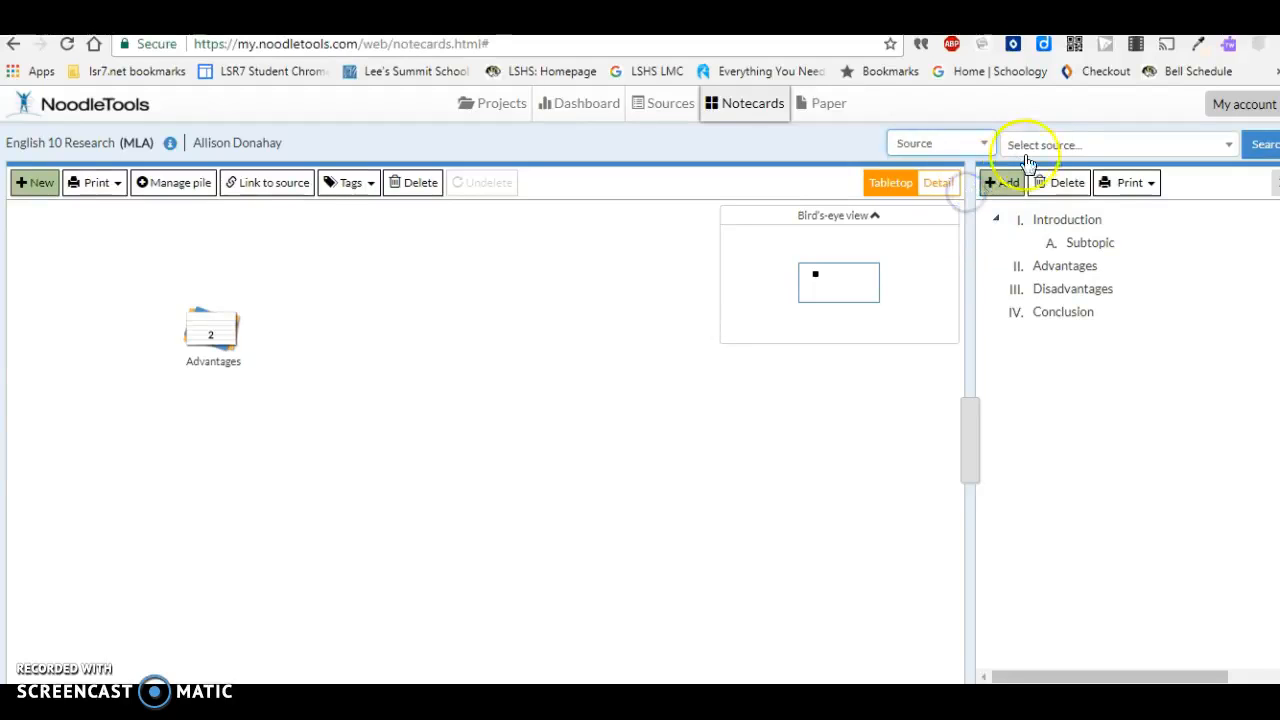
left_click(1048, 143)
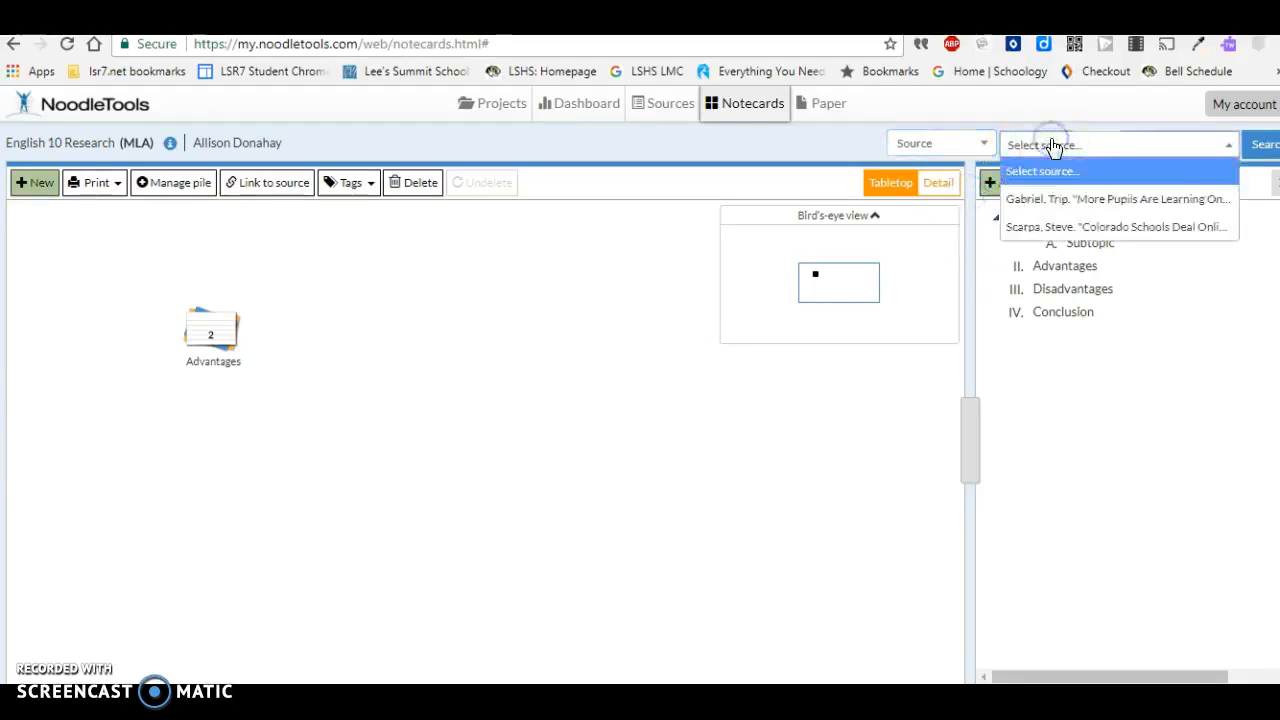
left_click(1052, 199)
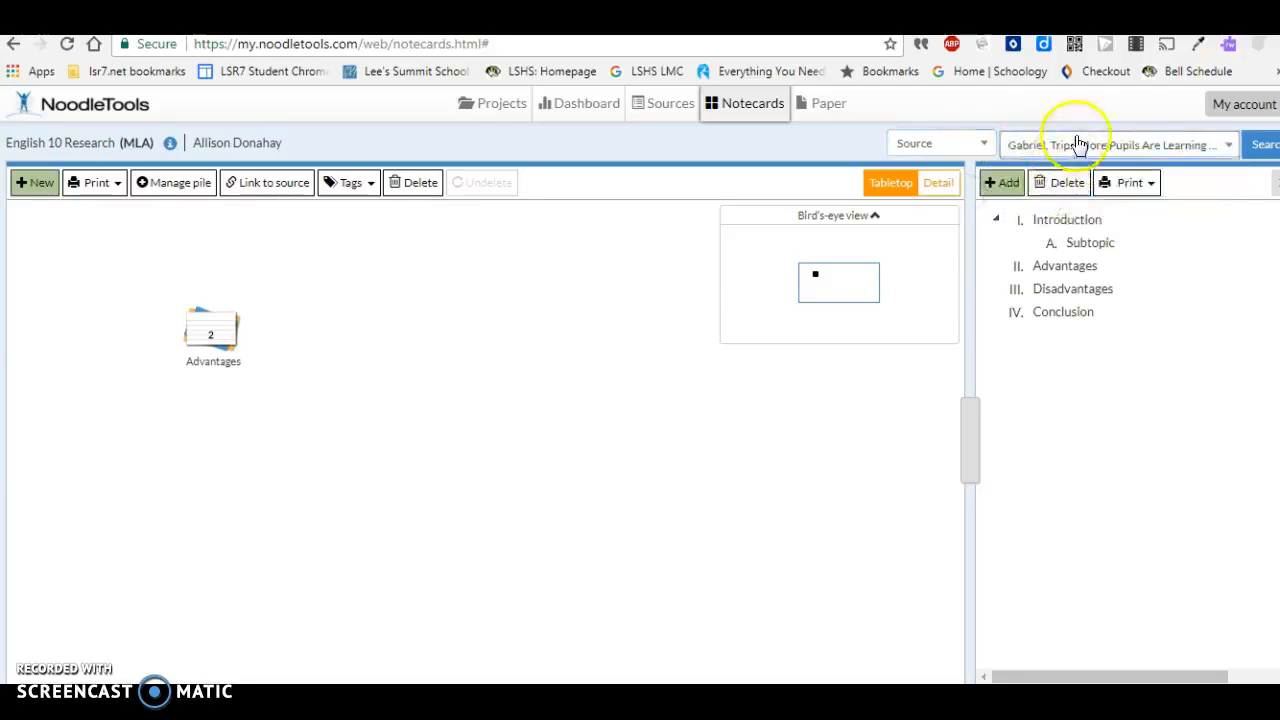
left_click(1078, 145)
left_click(1075, 228)
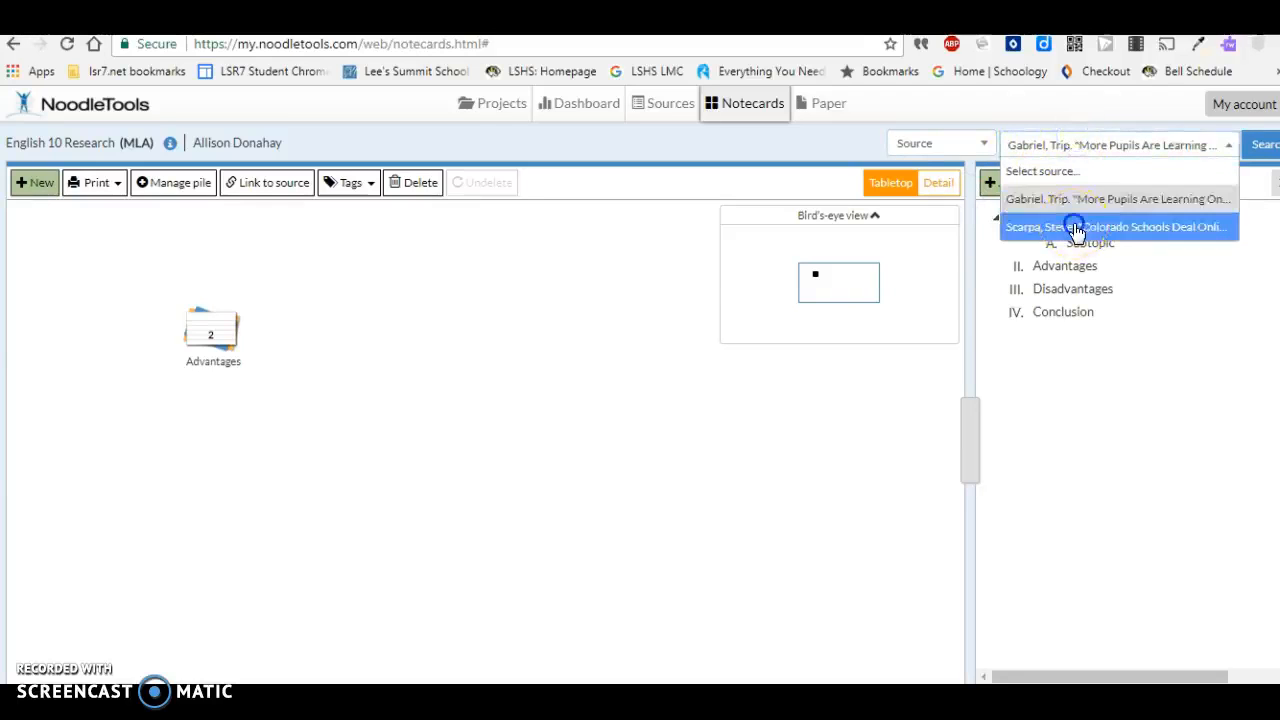
left_click(1262, 144)
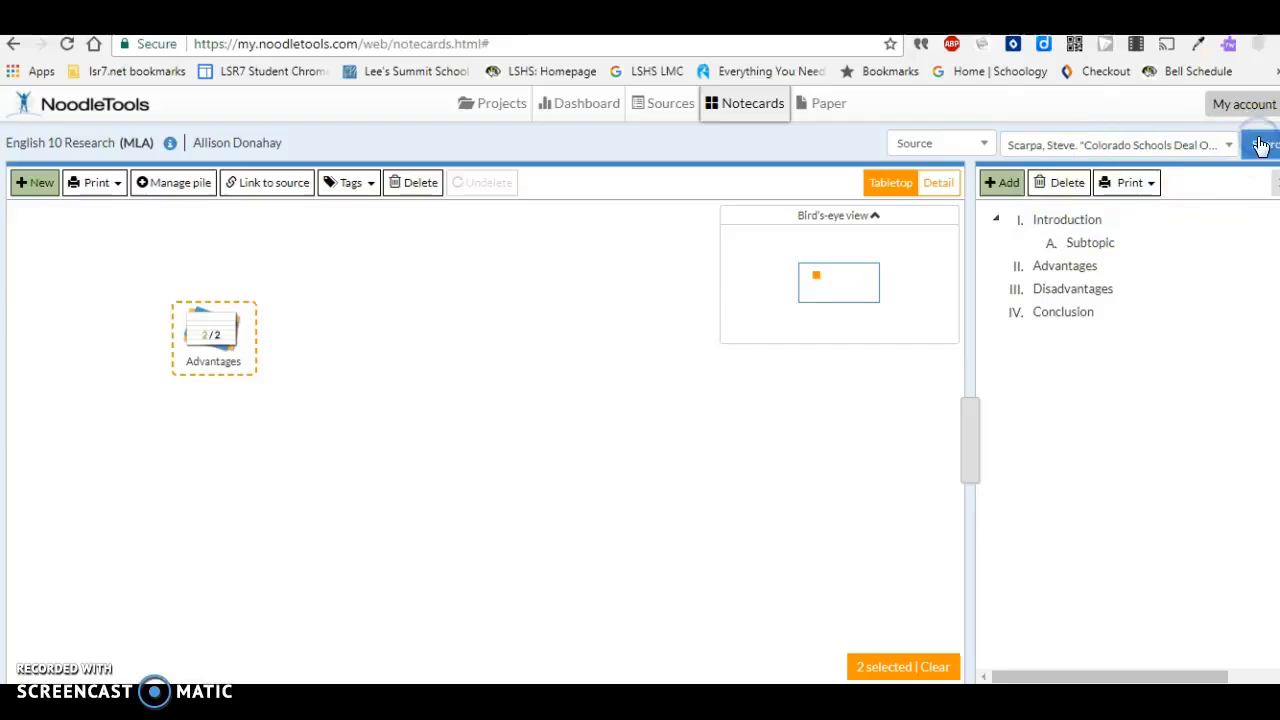
- Attach the "Advantages" notecard pile to the "Advantages" topic in the outline
left_click(210, 336)
left_click_drag(210, 336, 1057, 272)
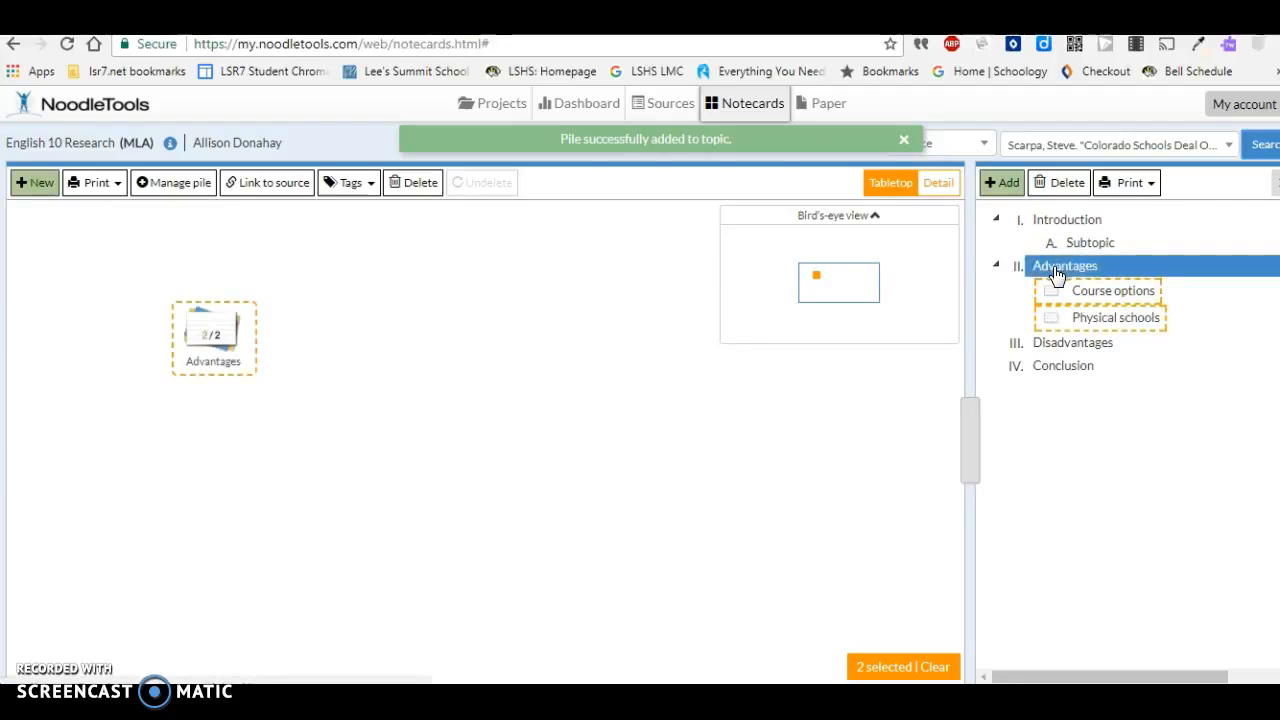
left_click(1025, 342)
left_click(1040, 368)
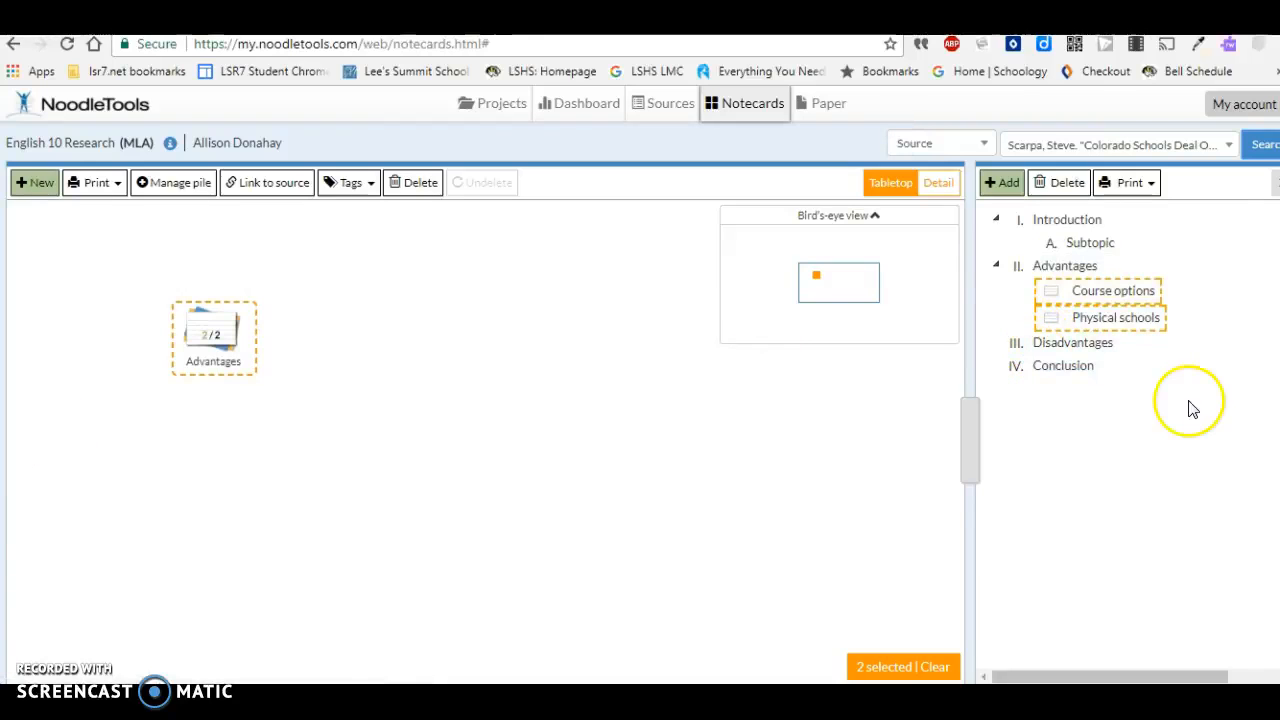
- Export the outline with notecards as a Web page (HTML file) with all notecard items included, and close the resulting page
left_click(1150, 188)
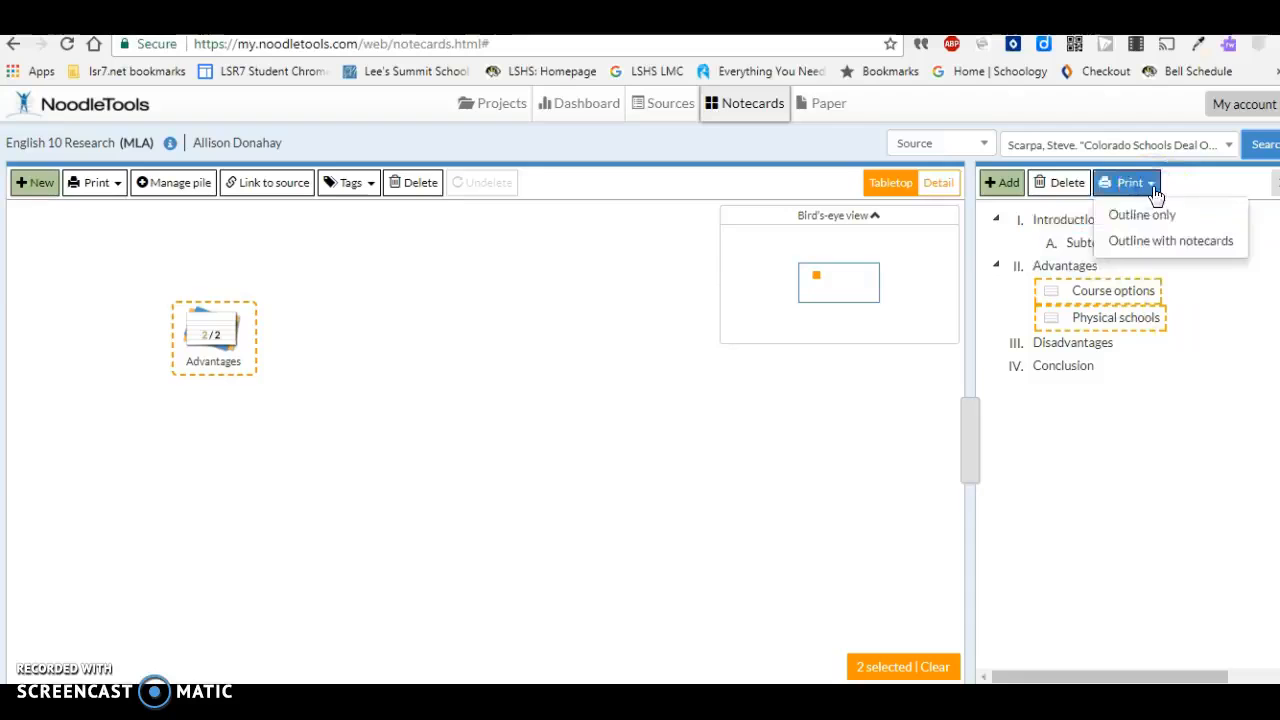
left_click(1147, 220)
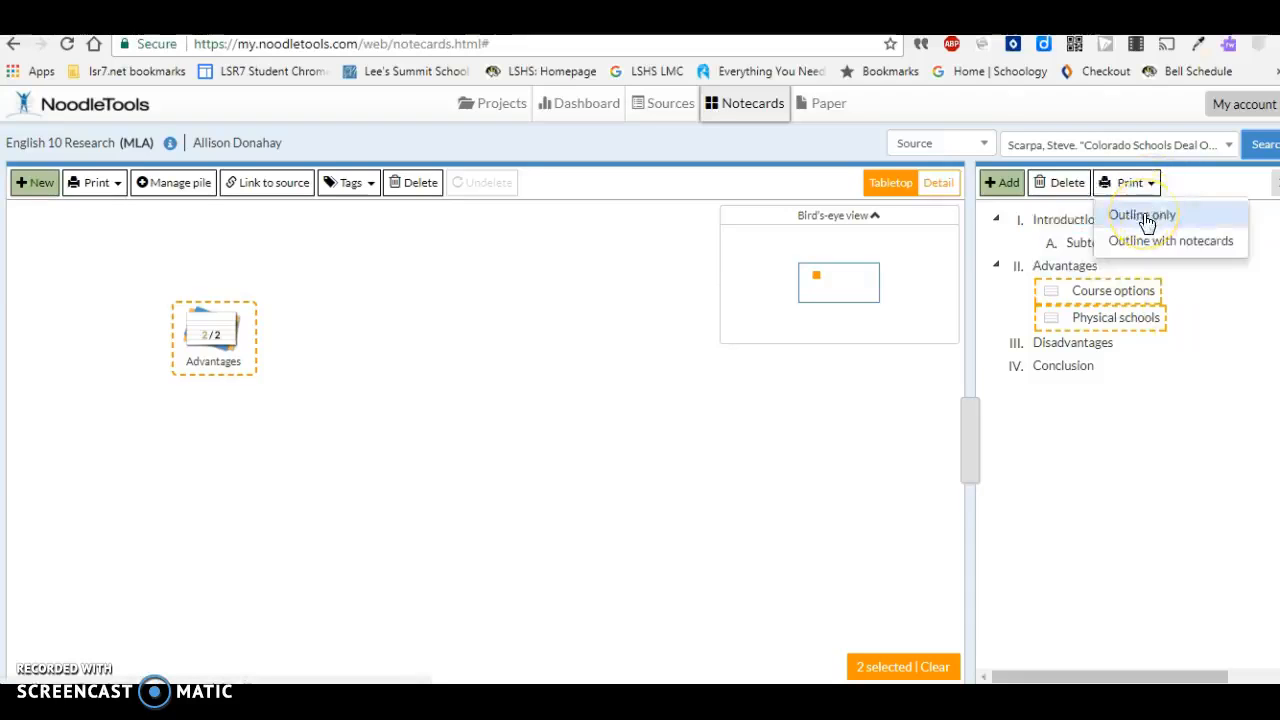
left_click(1137, 244)
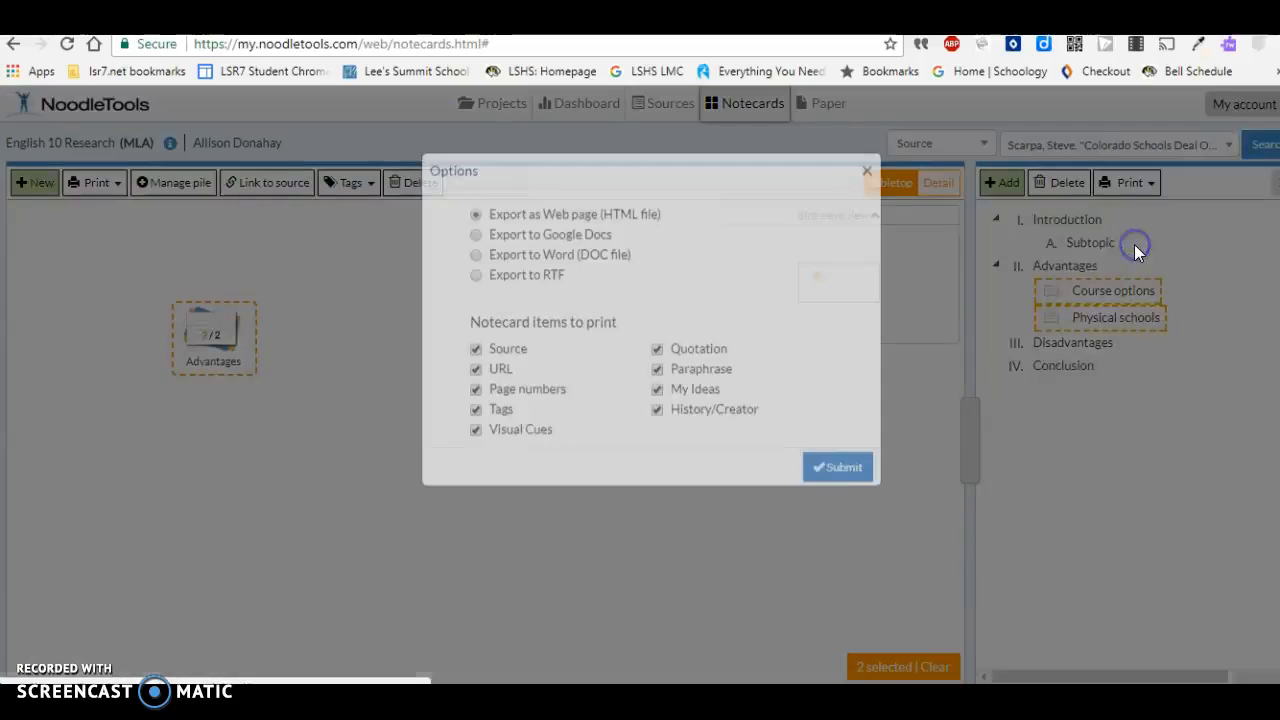
left_click(836, 506)
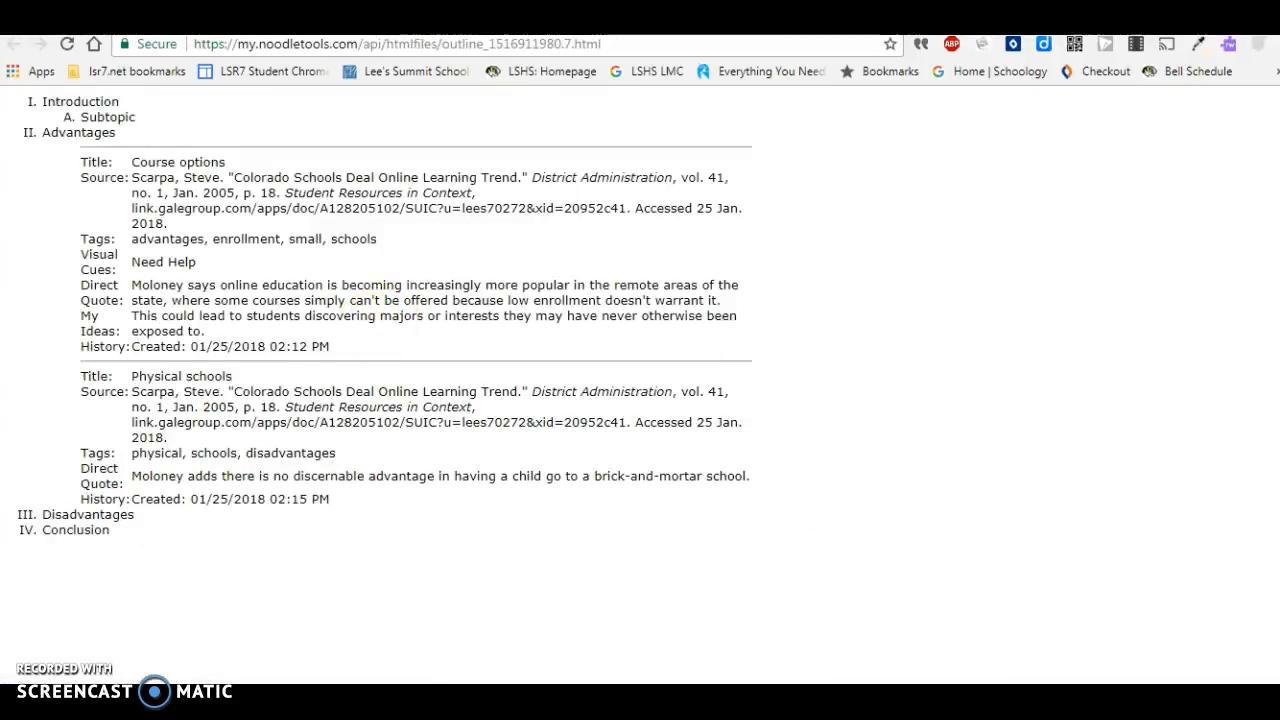
key("ctrl+w")
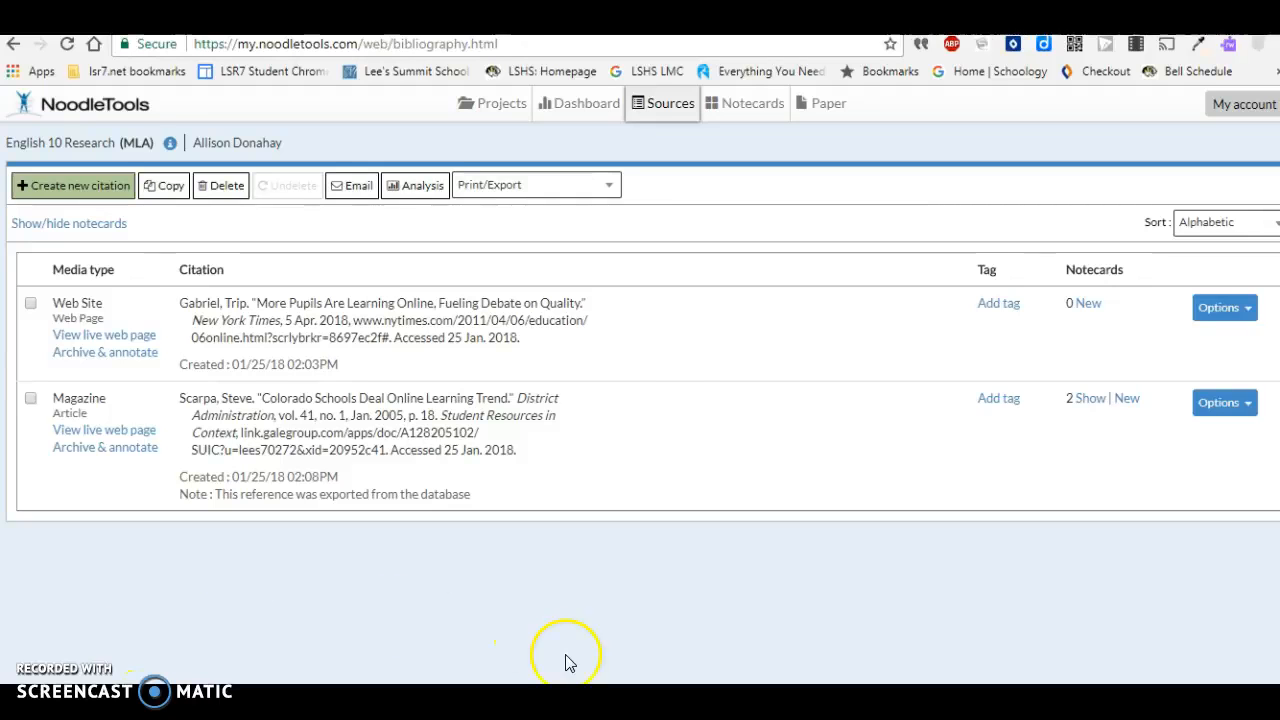
- Preview the project's source list as a web page (HTML)
left_click(600, 195)
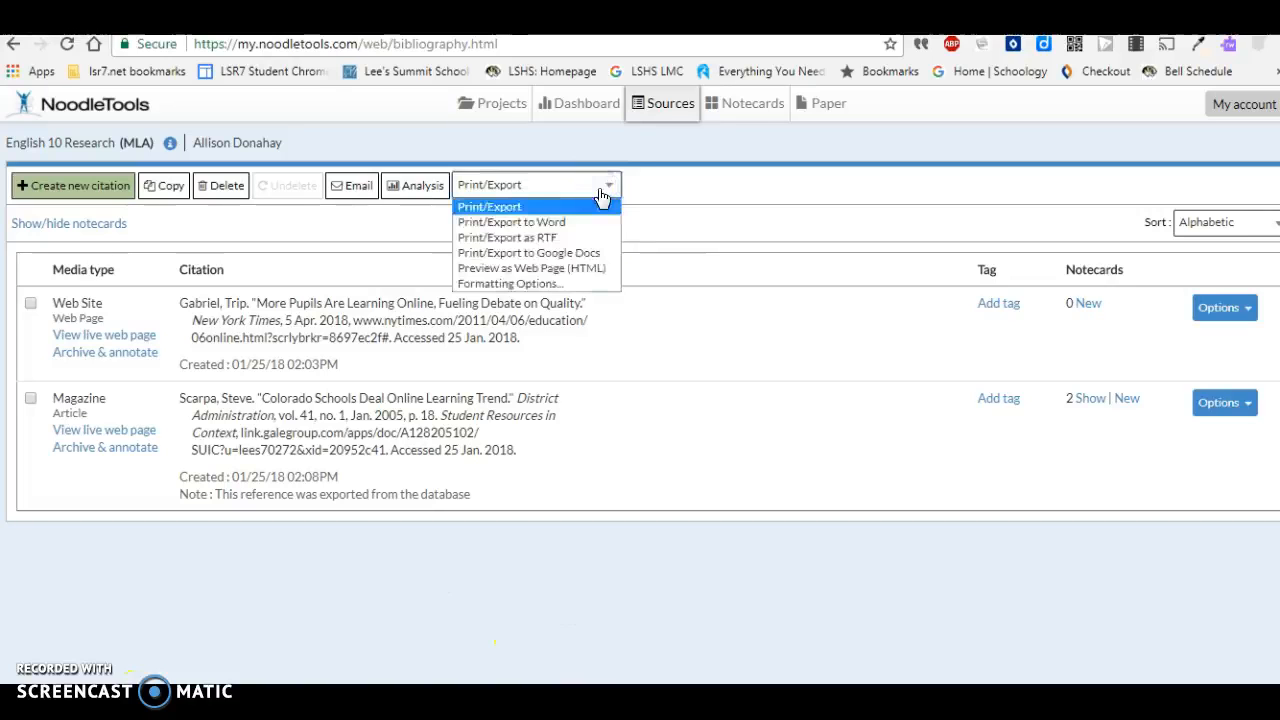
left_click(575, 270)
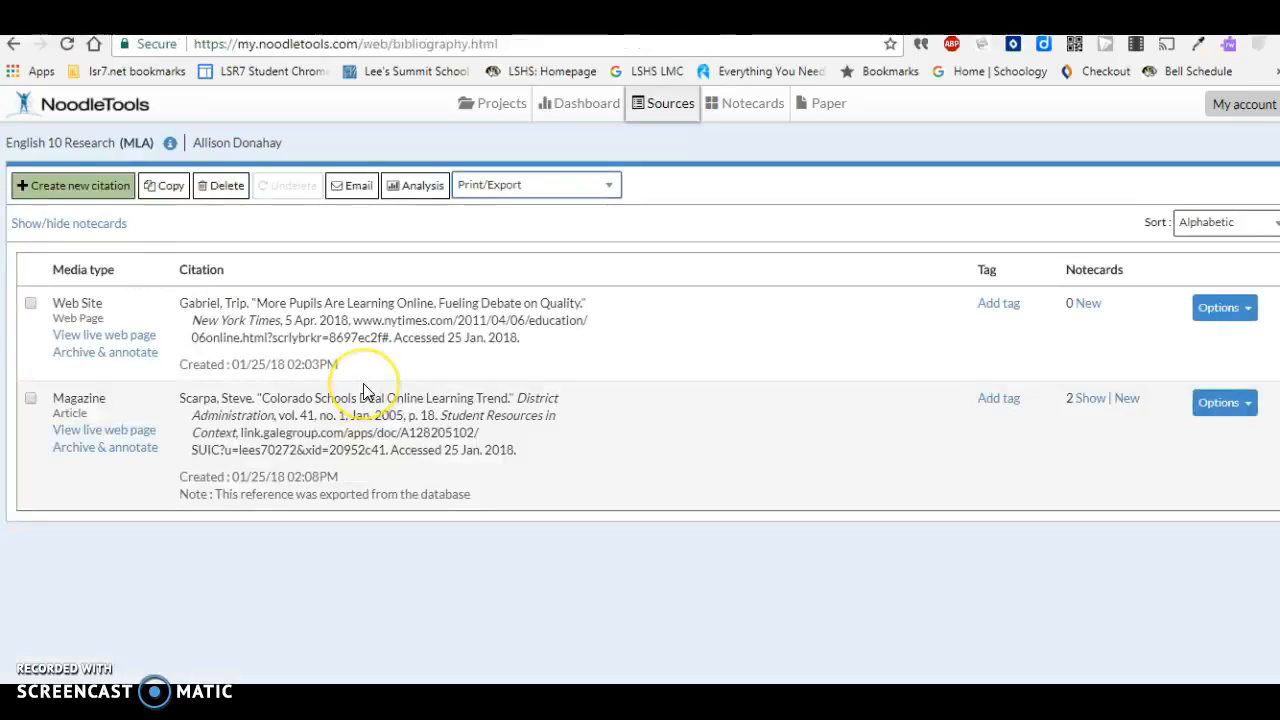